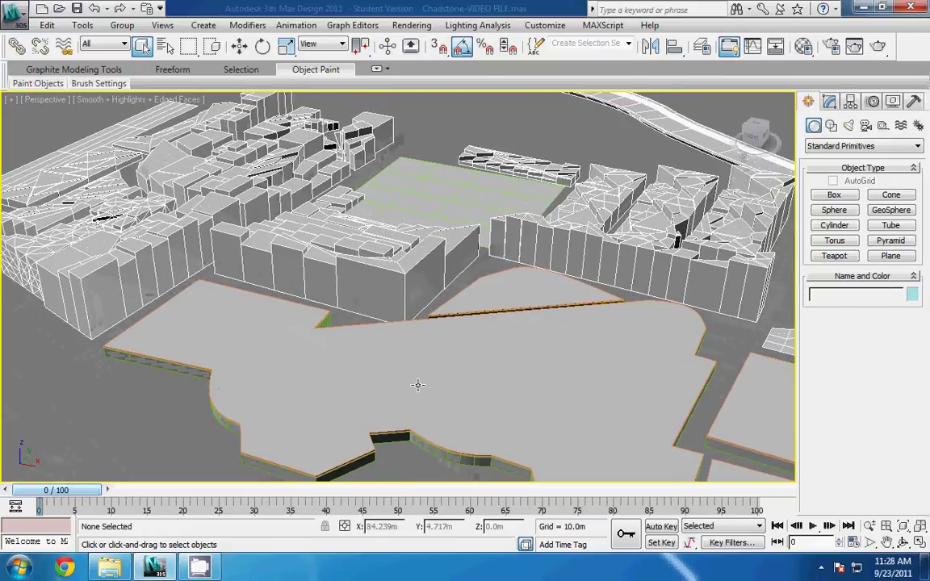
# Step: Assign the mental ray Renderer as the production renderer in the render setup
pyautogui.moveTo(429, 347); pyautogui.dragTo(405, 336, button='middle')
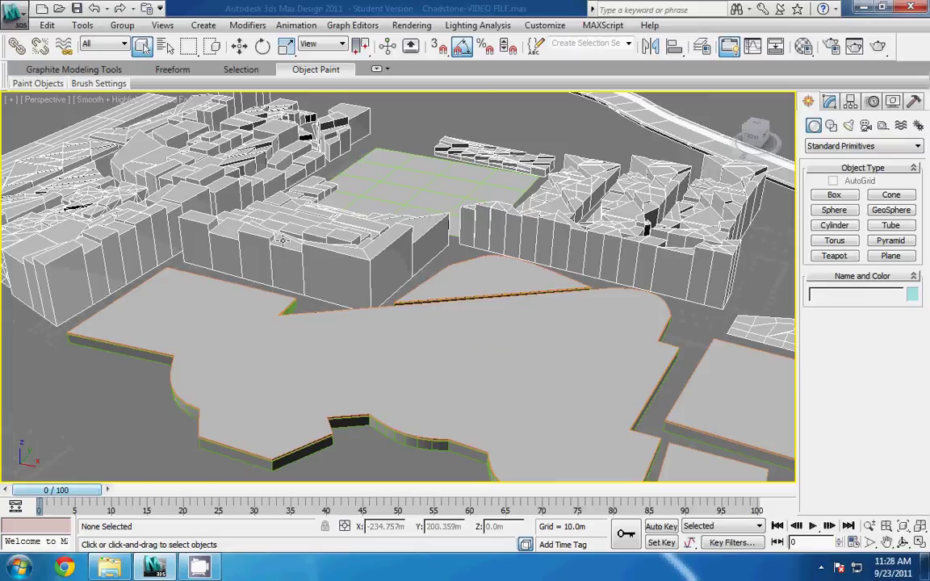
pyautogui.scroll(2, 311, 247)
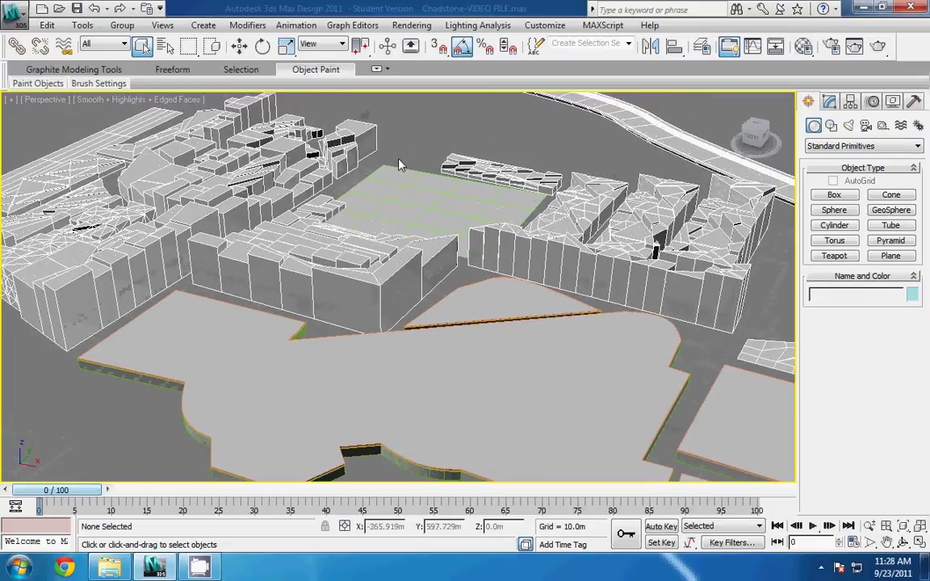
pyautogui.click(411, 25)
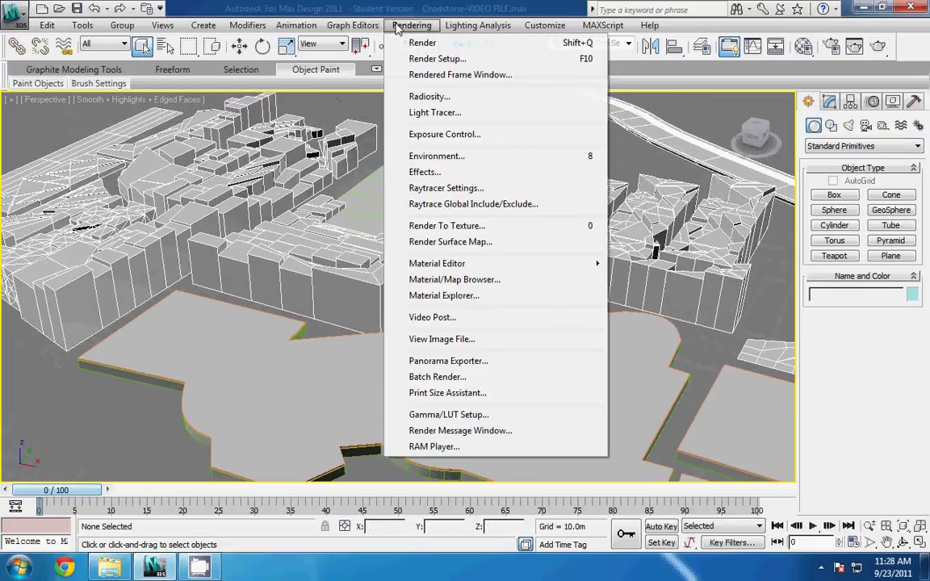
pyautogui.click(467, 64)
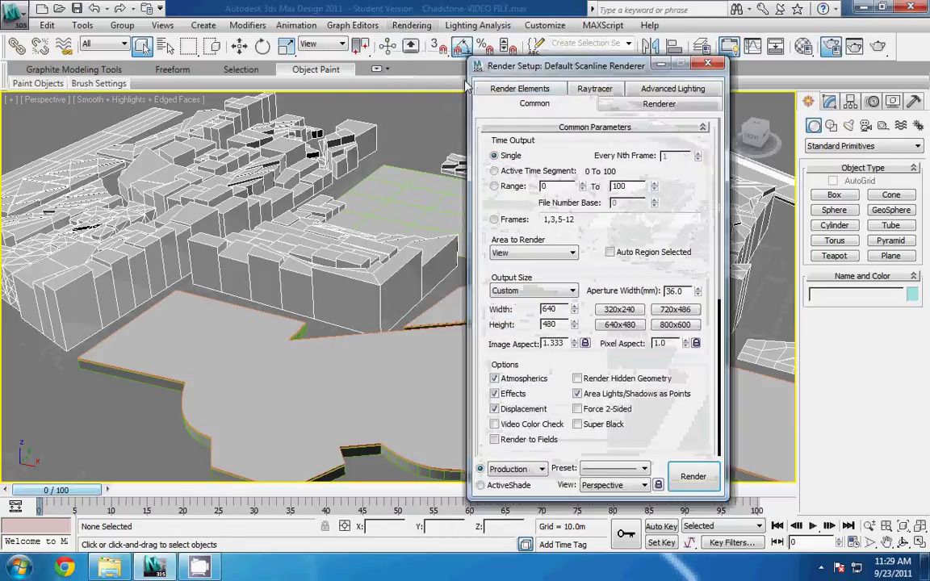
pyautogui.click(517, 90)
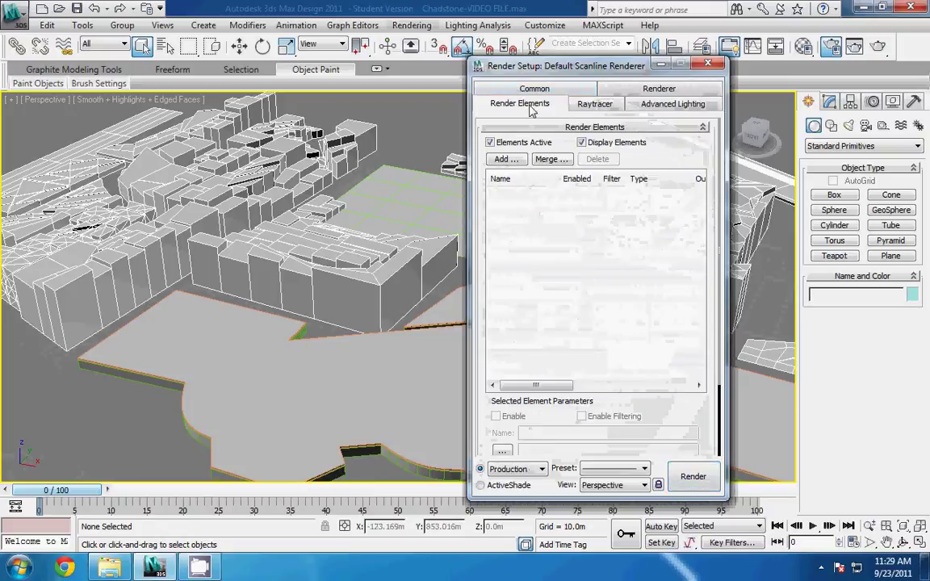
pyautogui.click(532, 90)
pyautogui.scroll(-5, 691, 386)
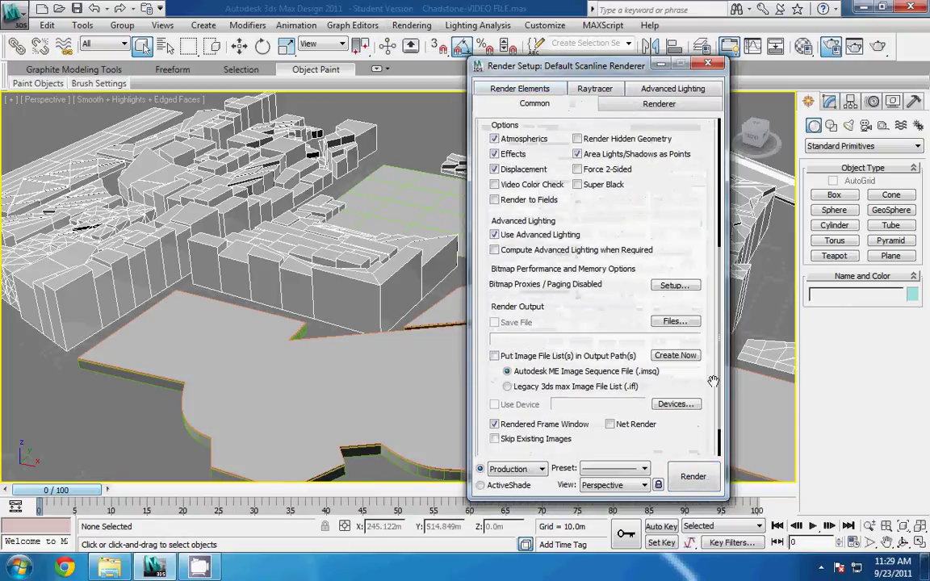
pyautogui.scroll(-2, 712, 440)
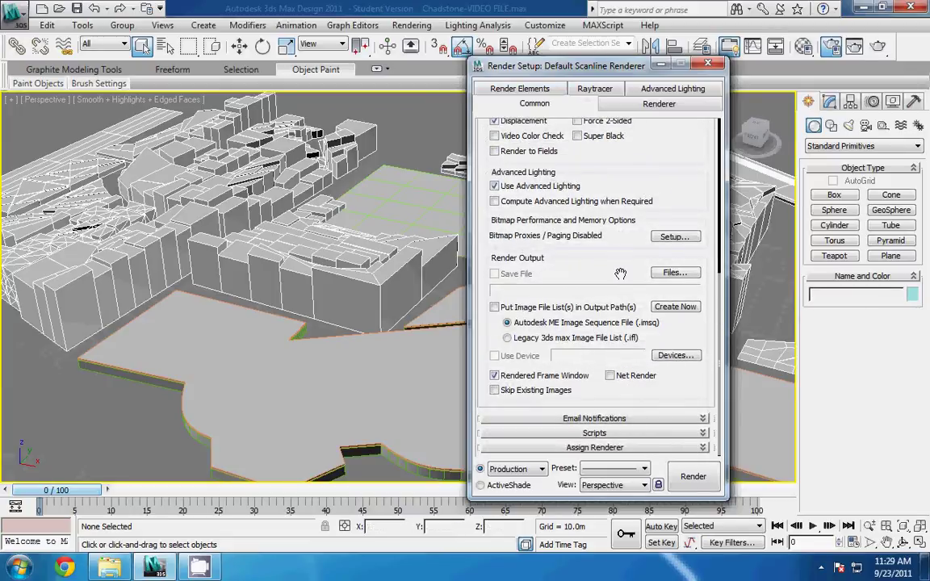
pyautogui.click(638, 449)
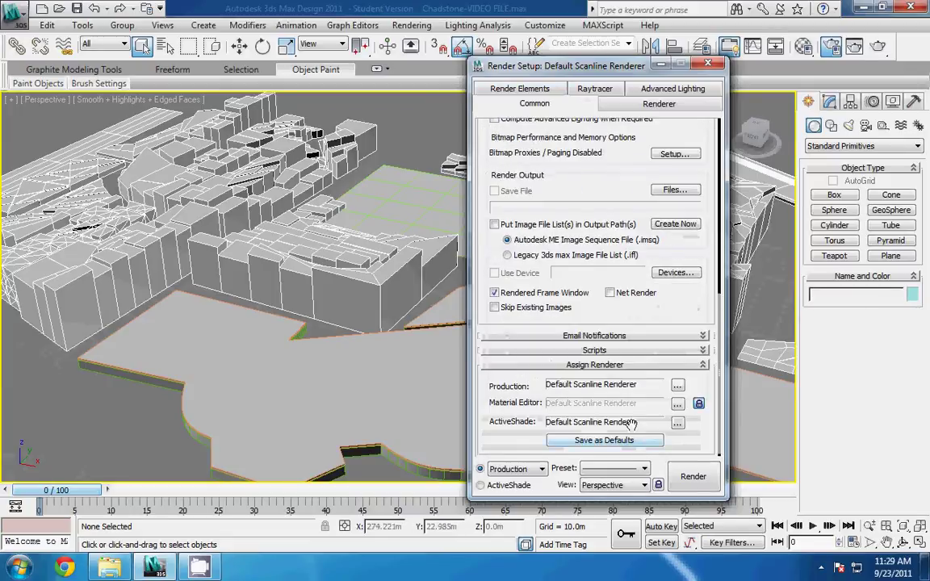
pyautogui.click(679, 386)
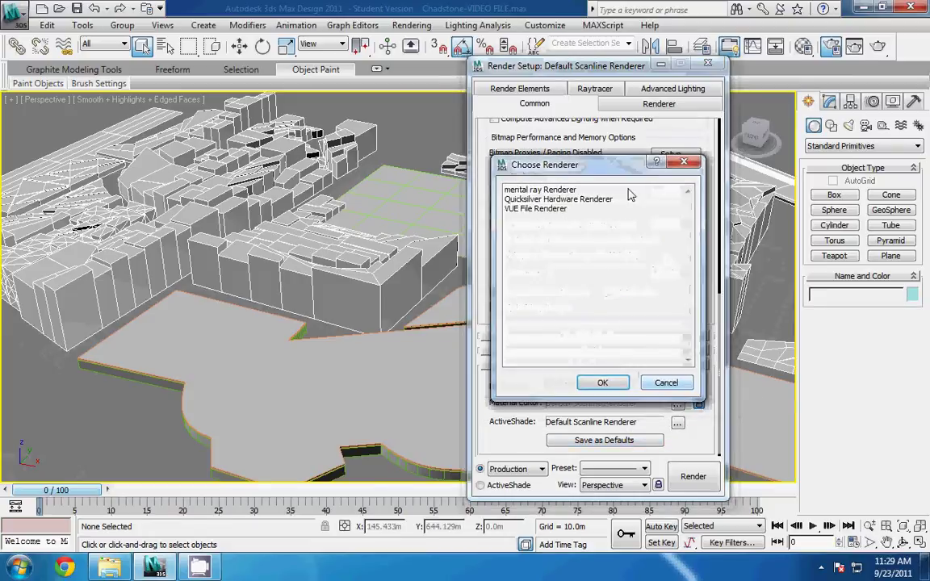
pyautogui.click(526, 192)
pyautogui.press('Return')
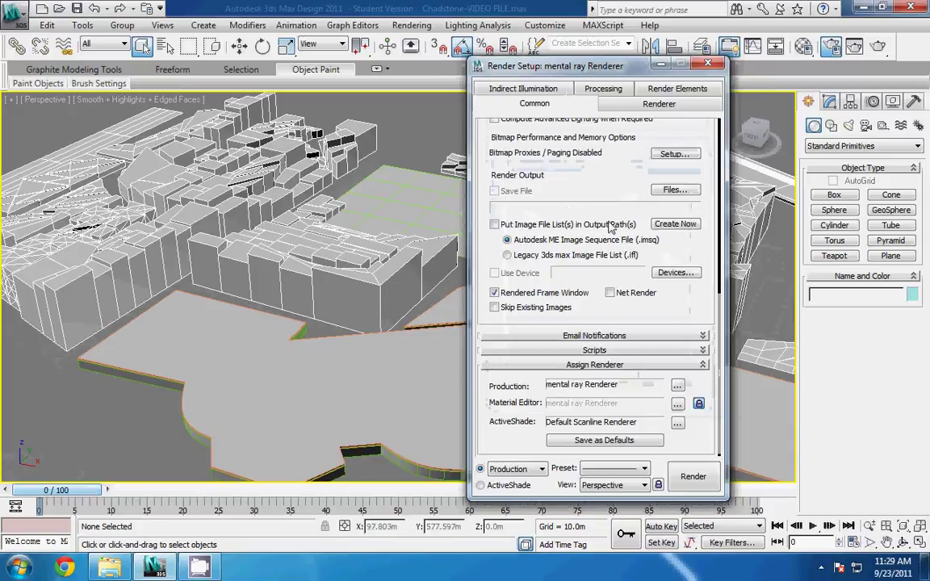
pyautogui.press('F10')
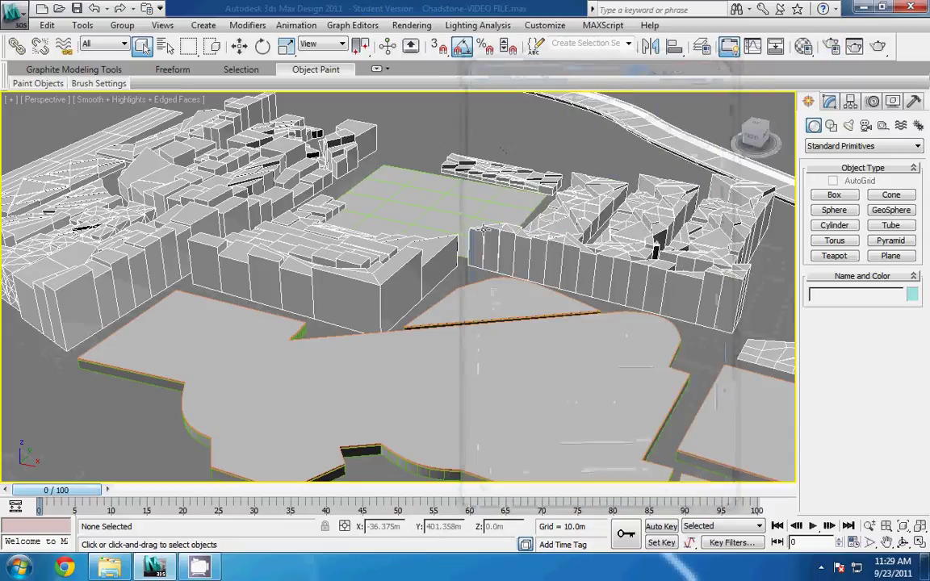
# Step: Load a new Architectural material into the unused 19 - Default sample slot of the Material Editor
pyautogui.press('m')
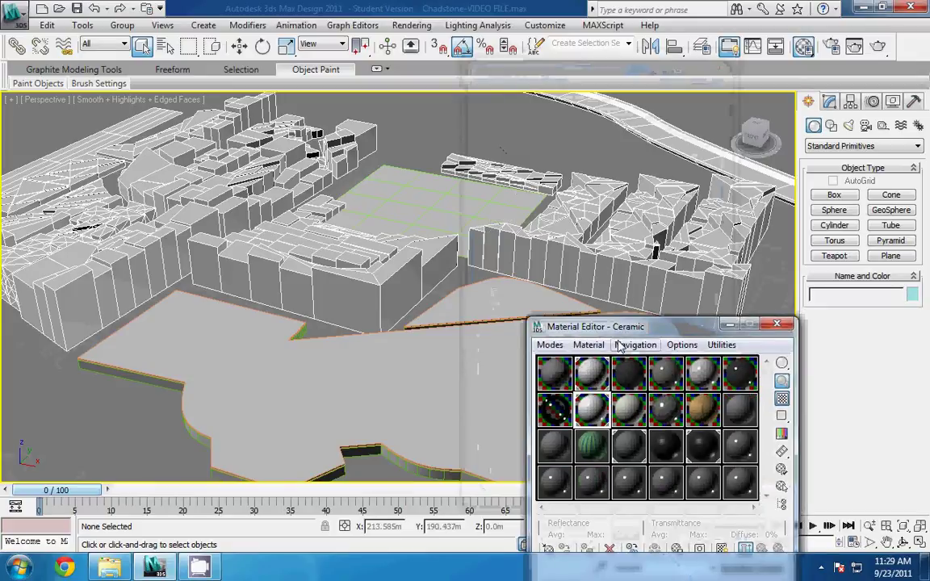
pyautogui.moveTo(626, 336); pyautogui.dragTo(247, 102)
pyautogui.click(175, 249)
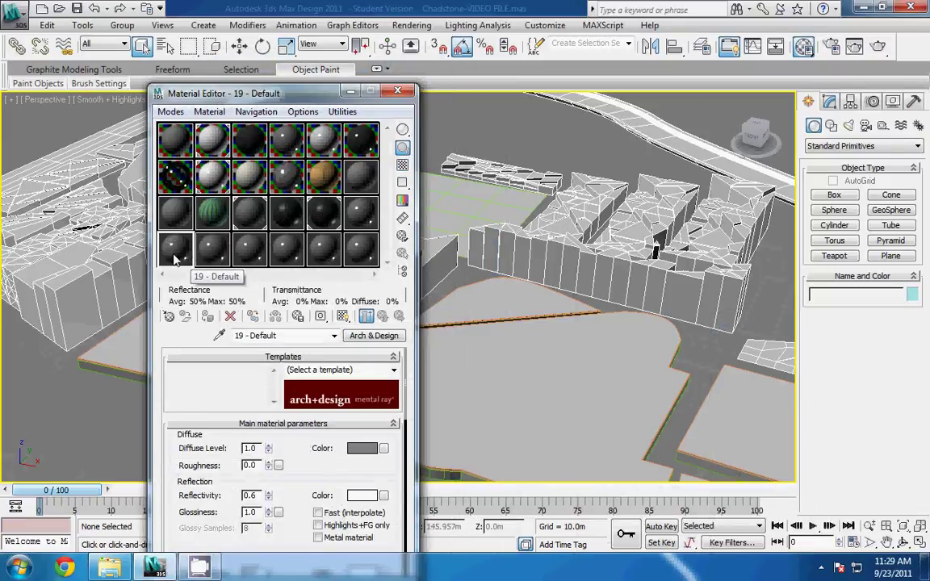
pyautogui.doubleClick(178, 256)
pyautogui.click(181, 252)
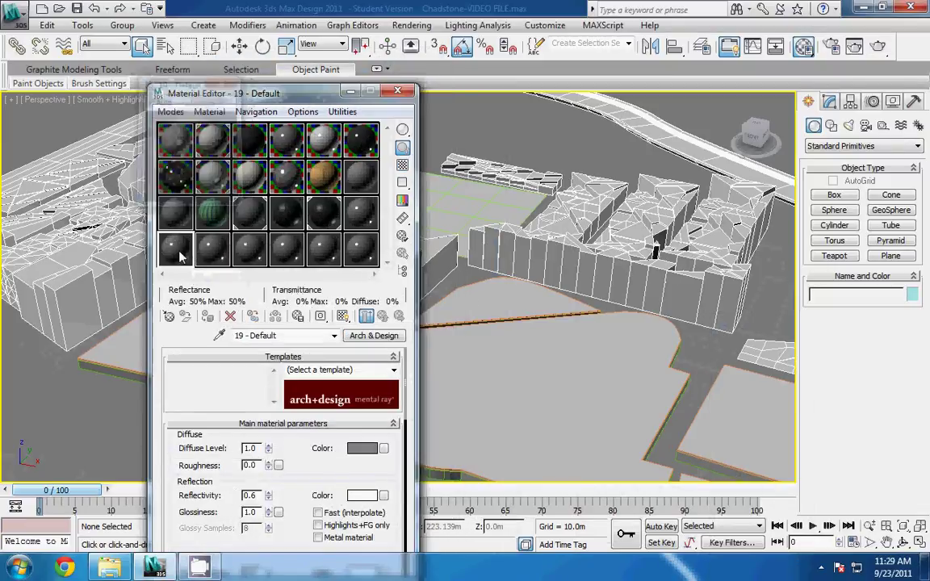
pyautogui.rightClick(180, 255)
pyautogui.click(176, 253)
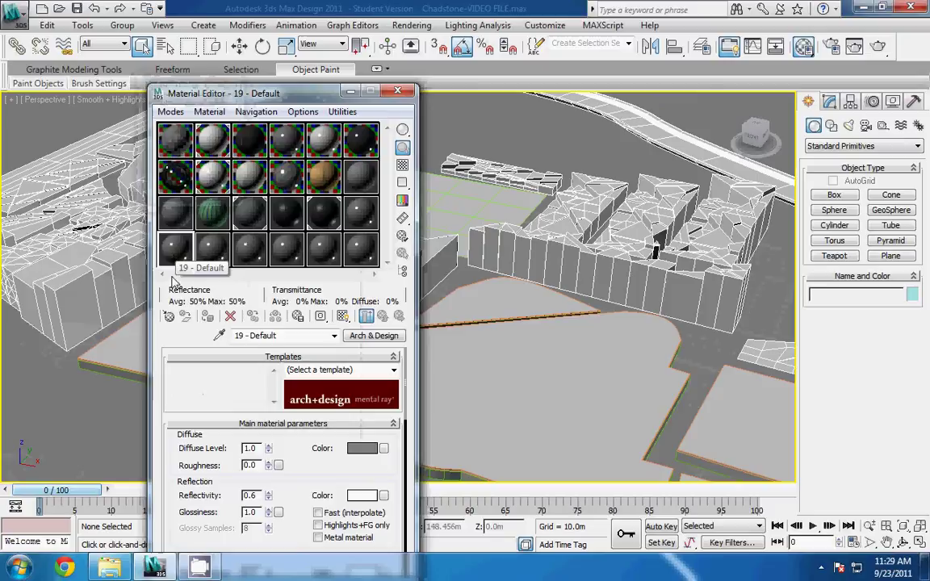
pyautogui.click(171, 317)
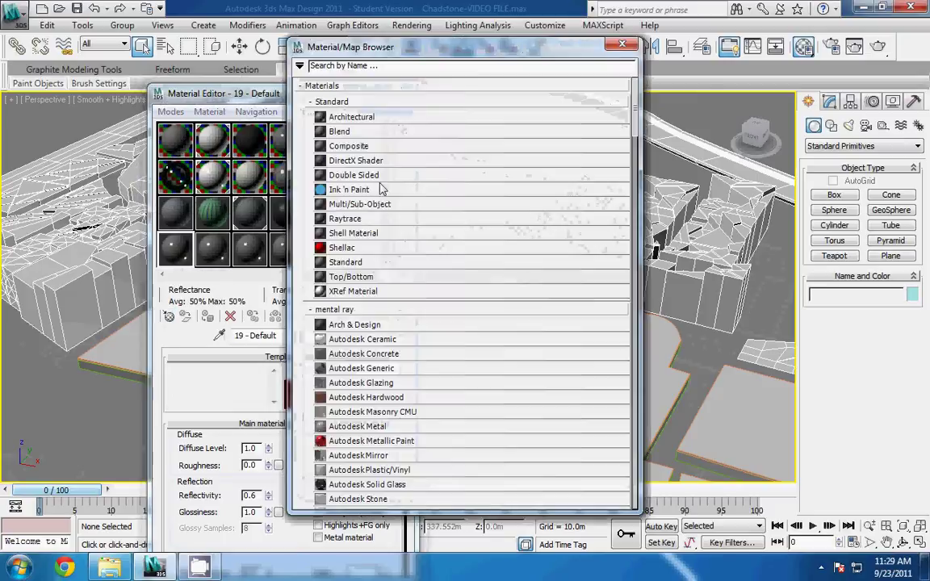
pyautogui.doubleClick(351, 117)
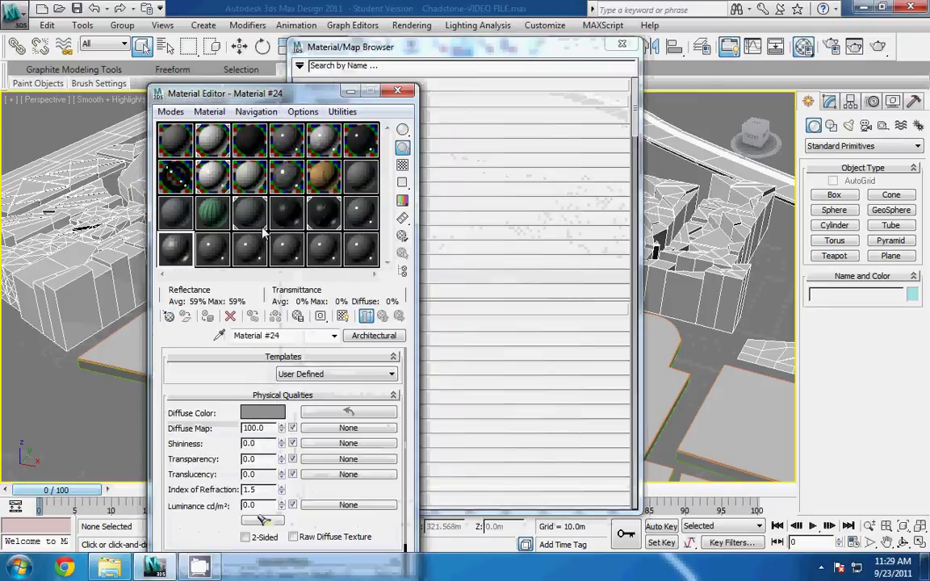
pyautogui.click(622, 44)
# Step: Set the Architectural material's diffuse colour to magenta with red 253, green 15 and blue 189
pyautogui.moveTo(314, 100); pyautogui.dragTo(300, 59)
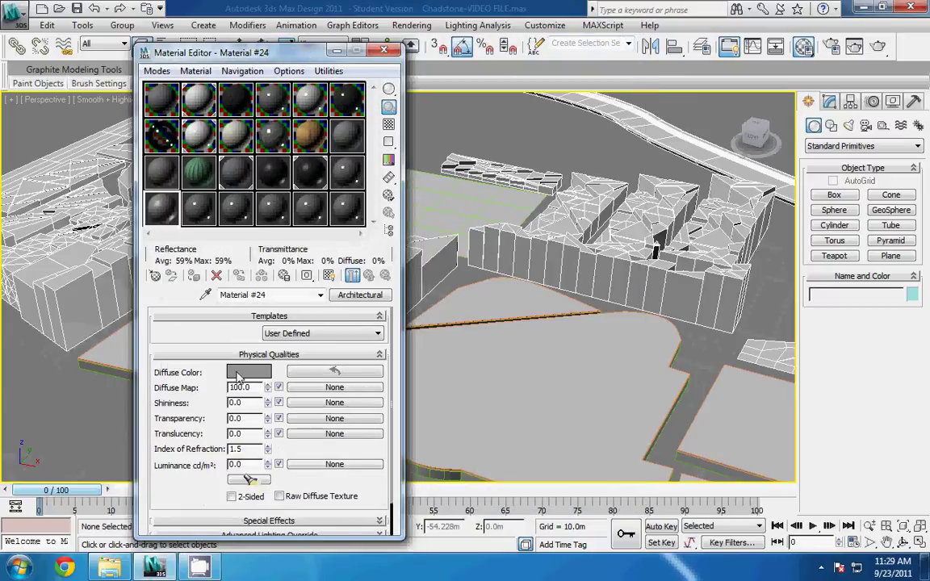
pyautogui.click(238, 376)
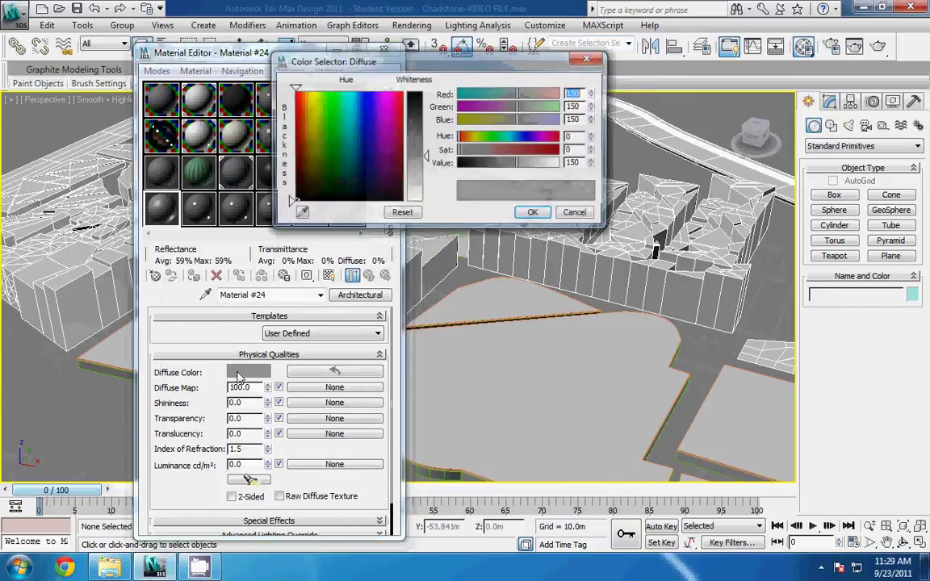
pyautogui.click(388, 94)
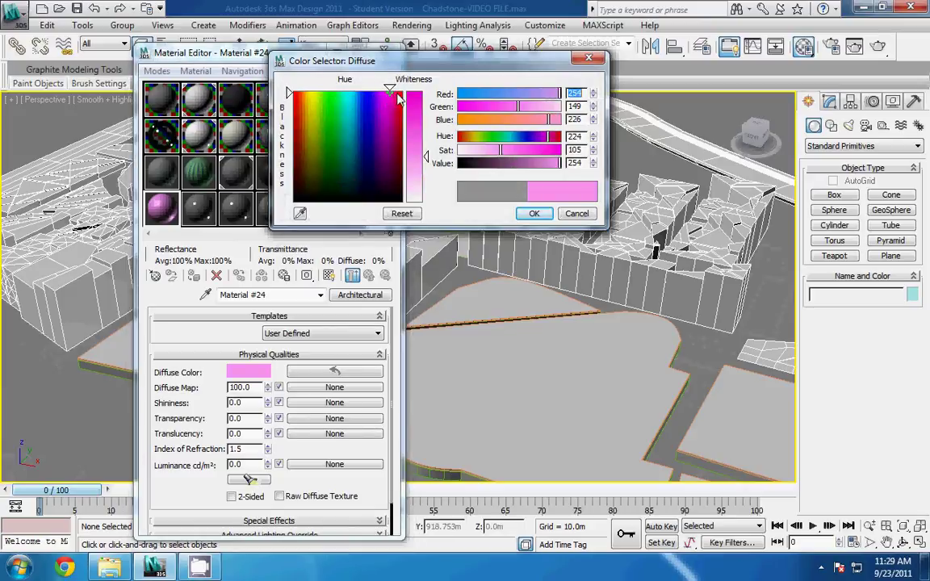
pyautogui.click(413, 97)
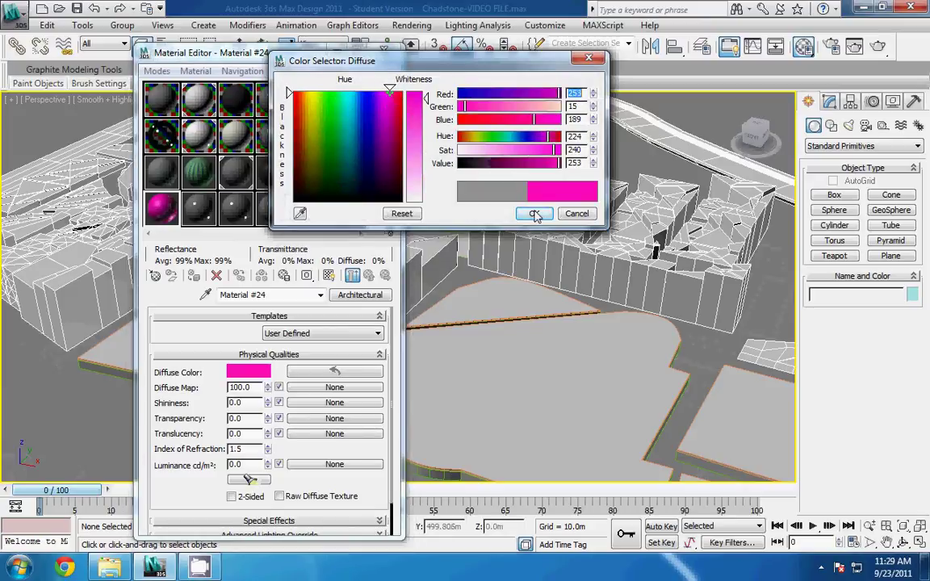
pyautogui.click(533, 213)
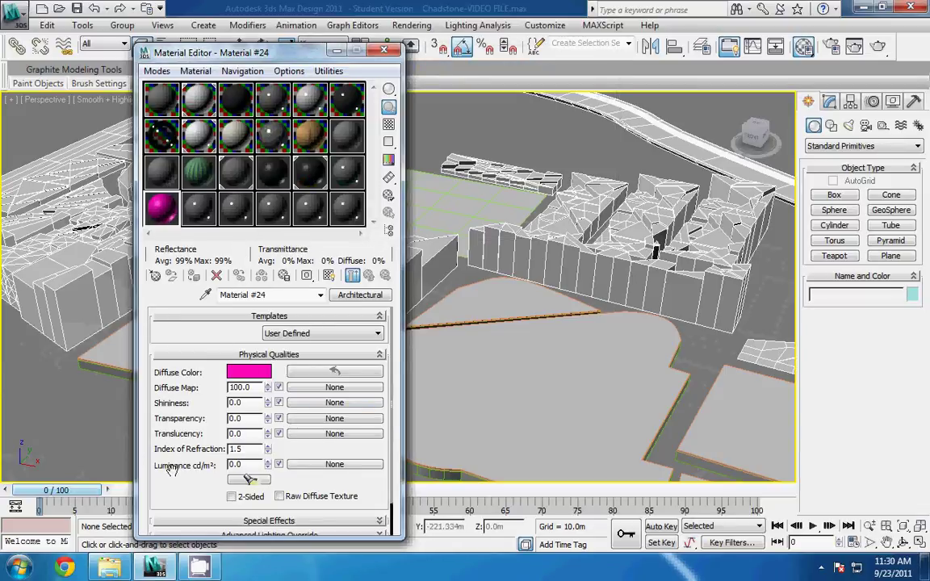
# Step: Set the magenta material's luminance to 20000 cd/m²
pyautogui.scroll(-1, 176, 428)
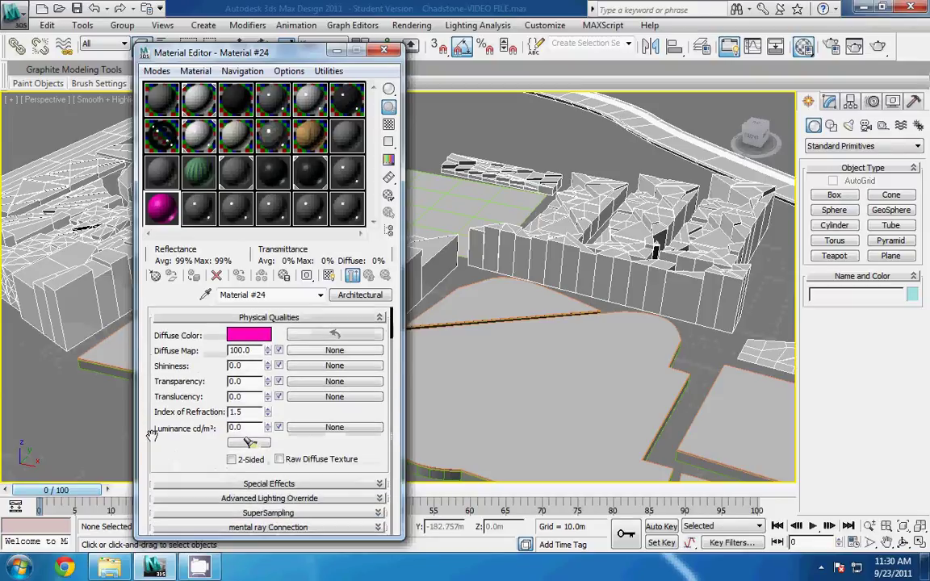
pyautogui.doubleClick(247, 428)
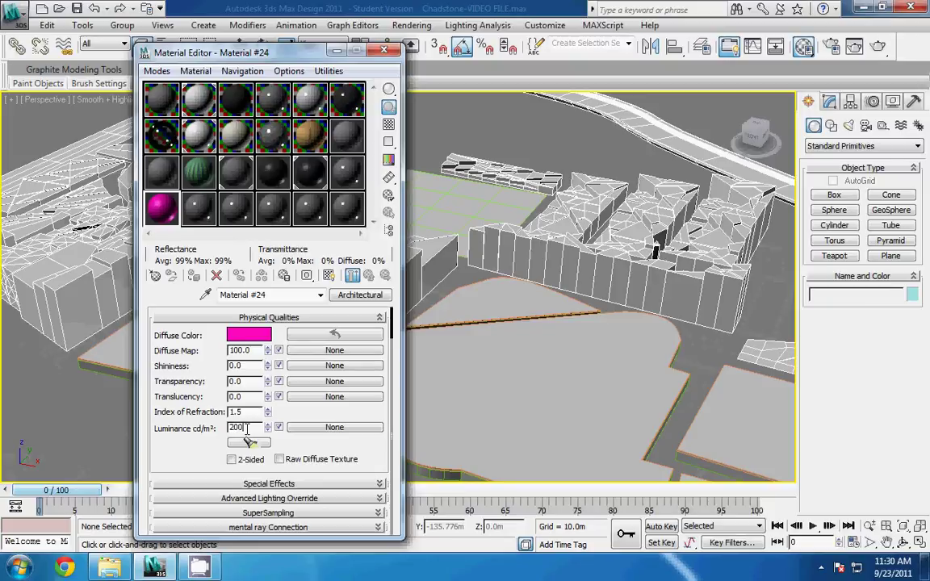
pyautogui.press('Return')
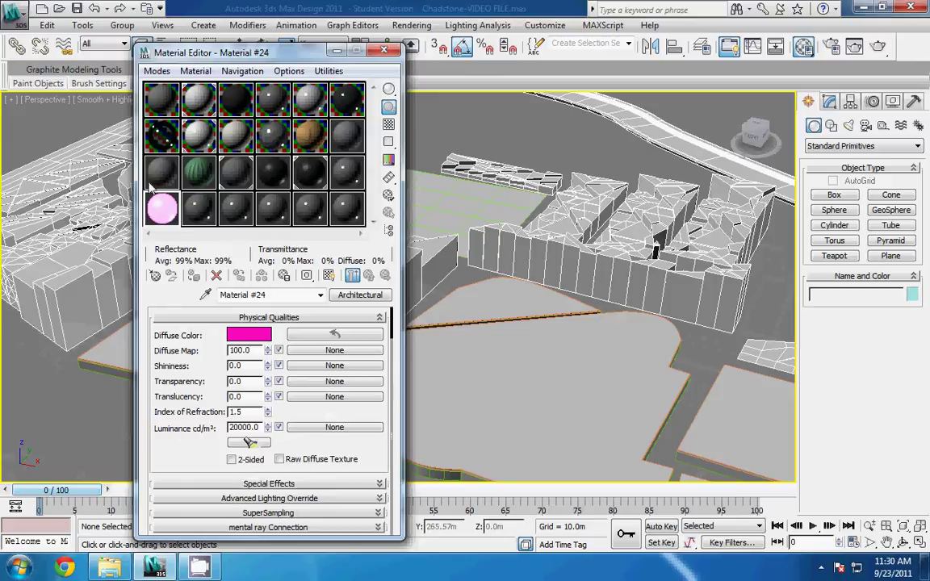
# Step: Apply the glowing magenta material to the low flat slabs in front of the buildings and close the Material Editor
pyautogui.moveTo(162, 212); pyautogui.dragTo(446, 333)
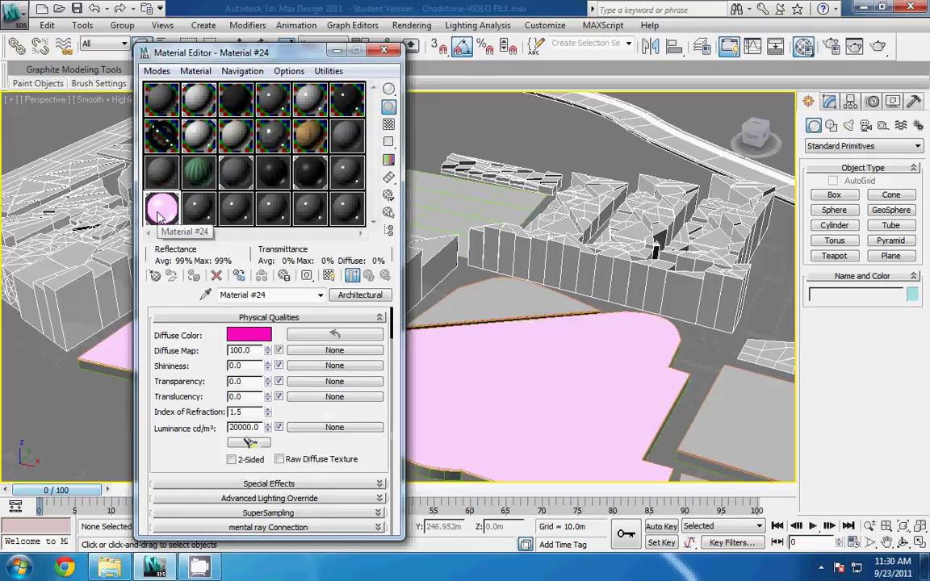
pyautogui.moveTo(159, 214); pyautogui.dragTo(418, 287)
pyautogui.moveTo(590, 330); pyautogui.dragTo(496, 184, button='middle')
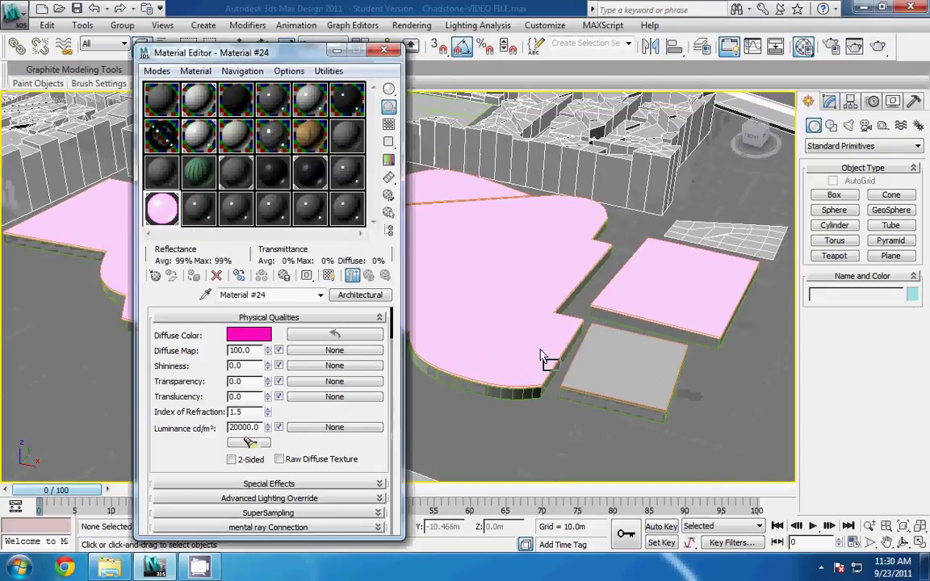
pyautogui.moveTo(515, 284); pyautogui.dragTo(432, 229, button='middle')
pyautogui.click(384, 50)
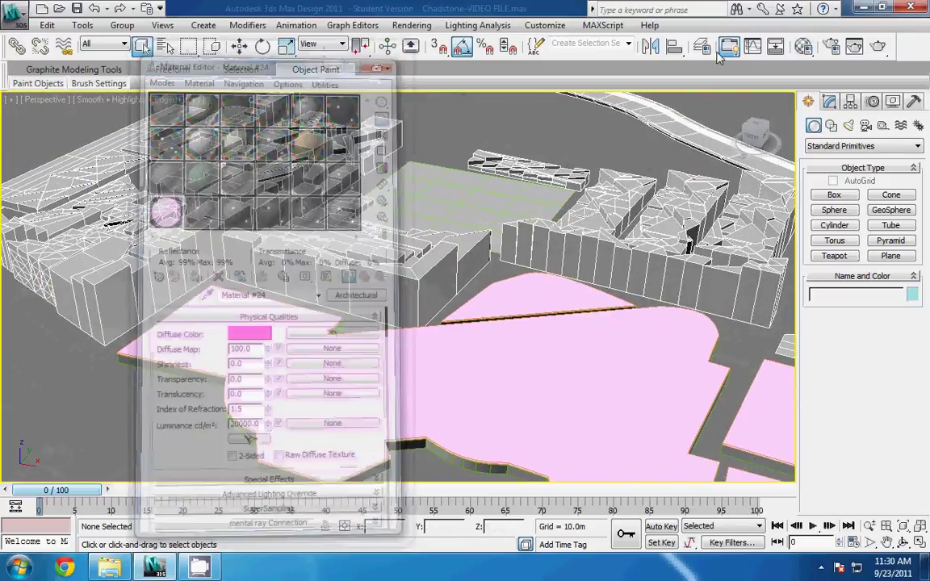
# Step: Render the perspective view to check the light cast by the glowing slabs, and close the rendered image
pyautogui.click(879, 46)
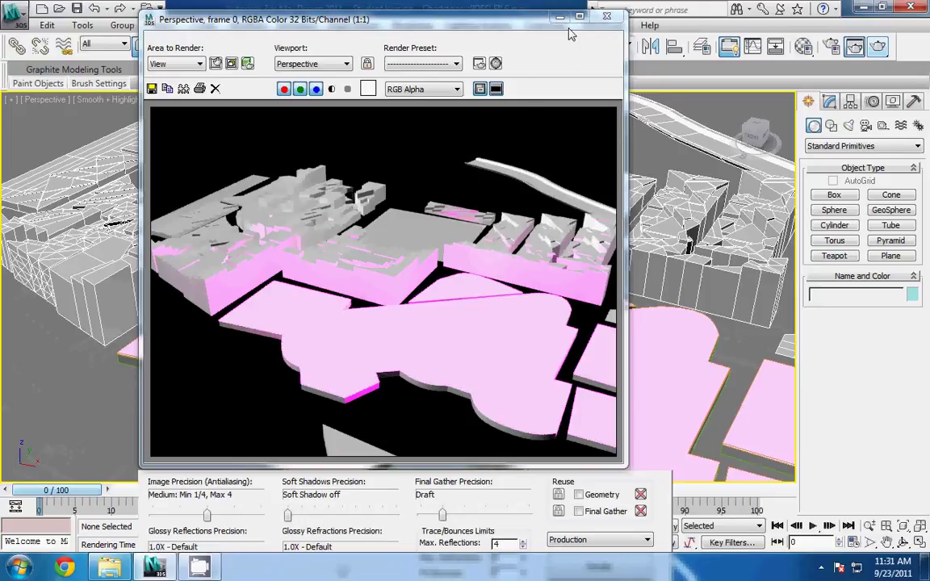
pyautogui.click(611, 17)
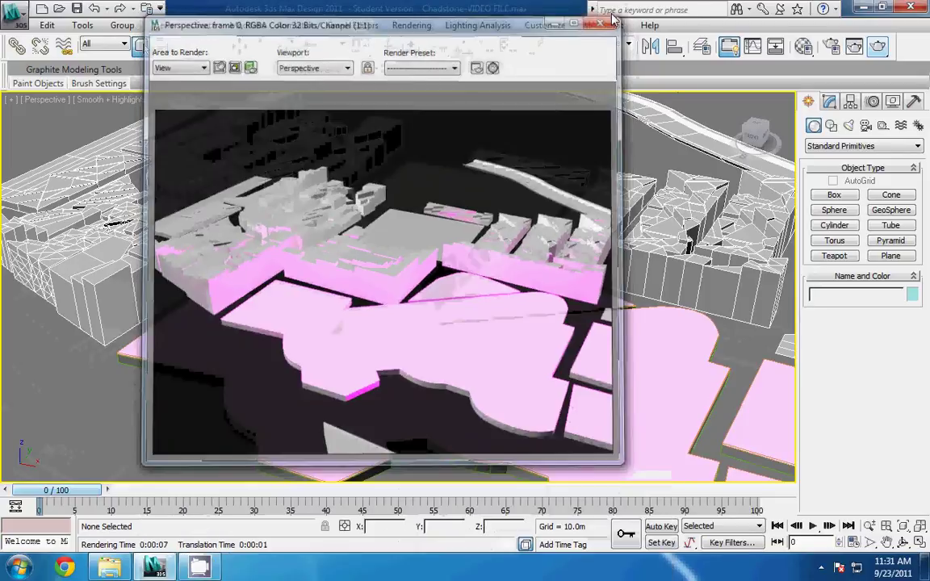
# Step: Turn on the Radius Interpolation Method for Final Gather in the mental ray indirect illumination settings
pyautogui.click(412, 26)
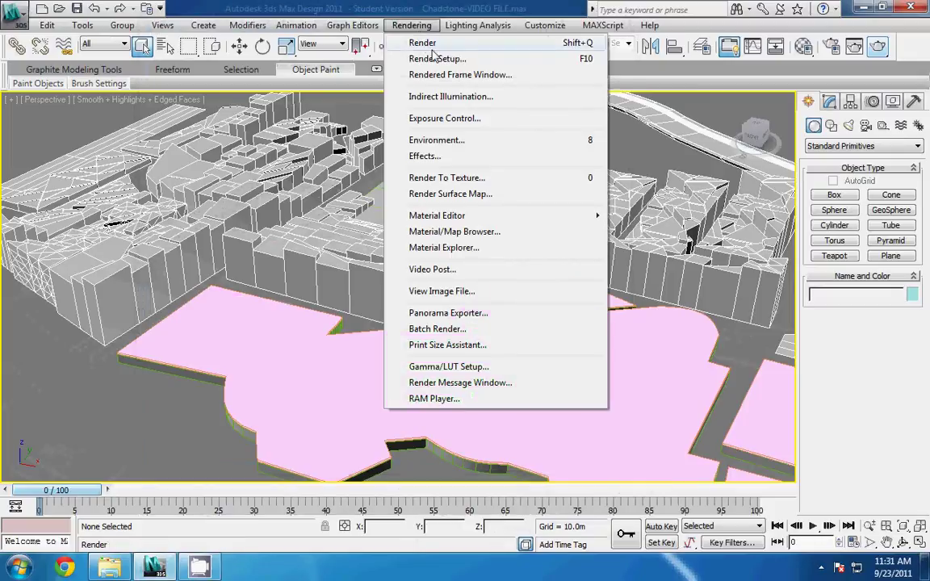
pyautogui.click(438, 59)
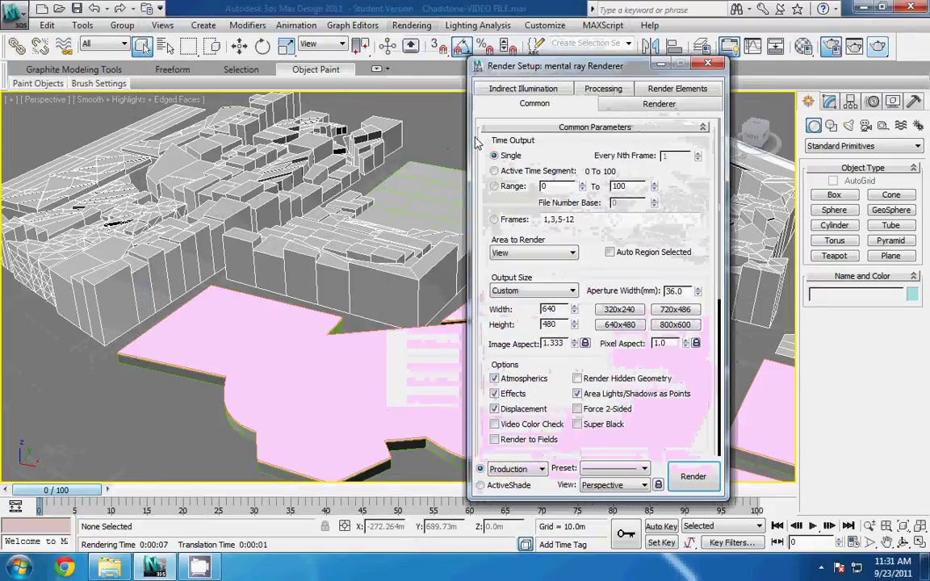
pyautogui.click(525, 89)
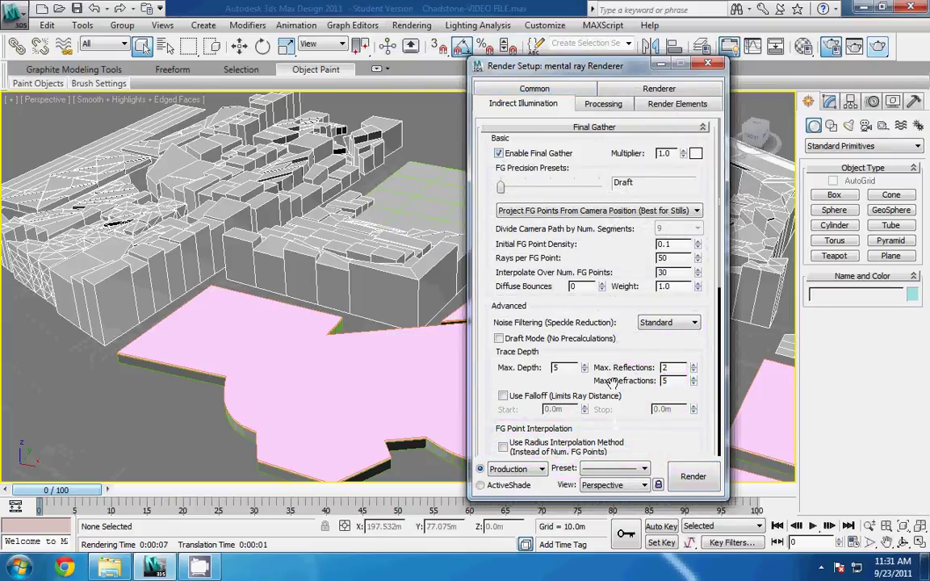
pyautogui.scroll(-5, 569, 327)
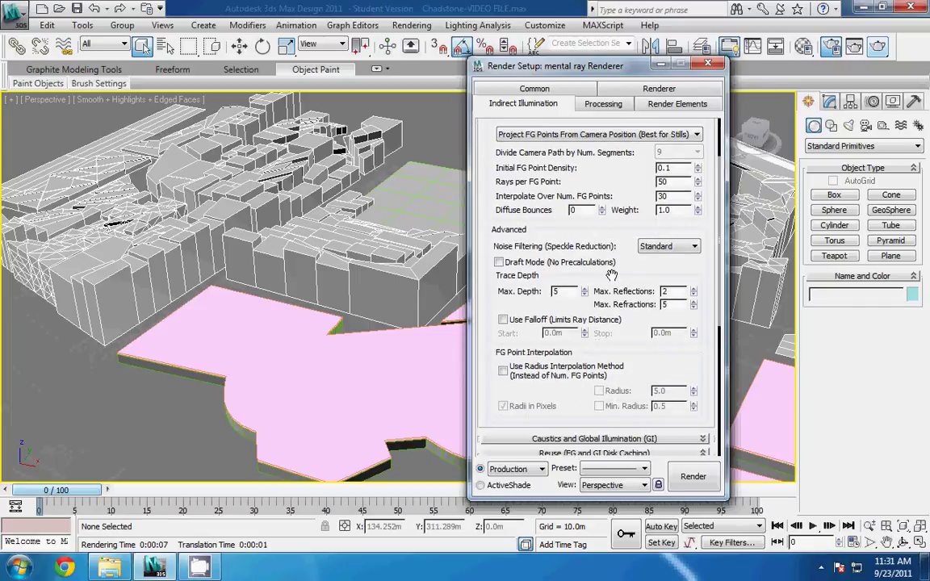
pyautogui.click(547, 365)
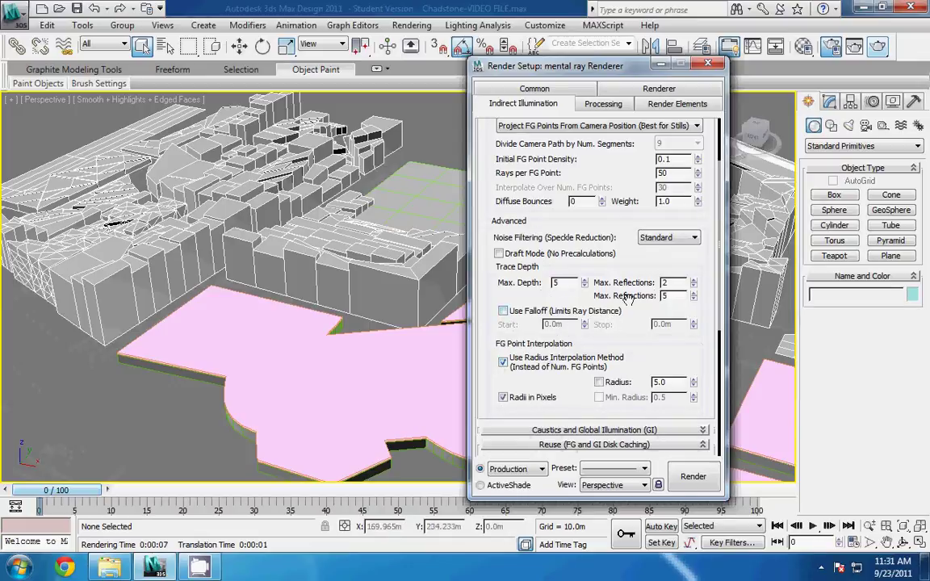
# Step: Set the Final Gather Rays per FG Point to 400
pyautogui.moveTo(627, 297); pyautogui.dragTo(617, 337)
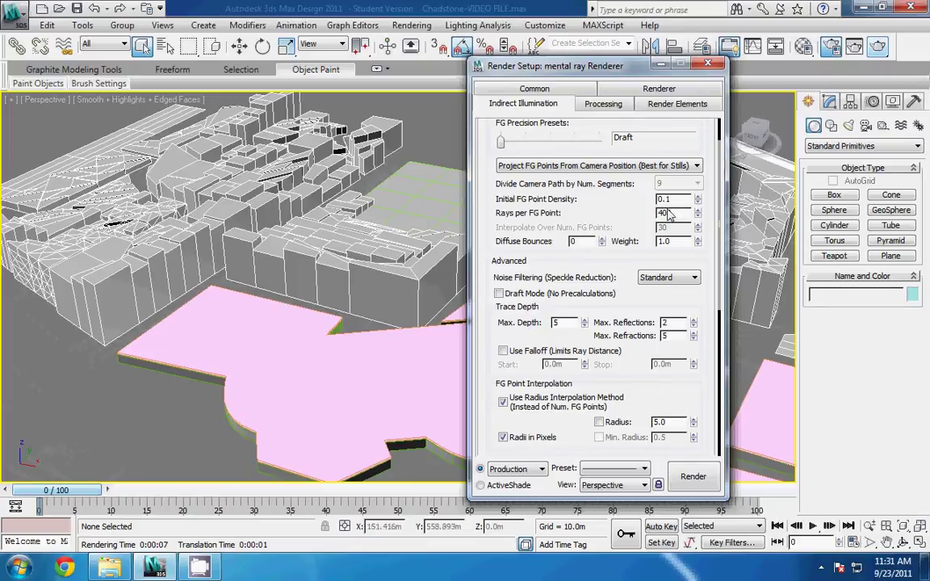
pyautogui.scroll(1, 607, 207)
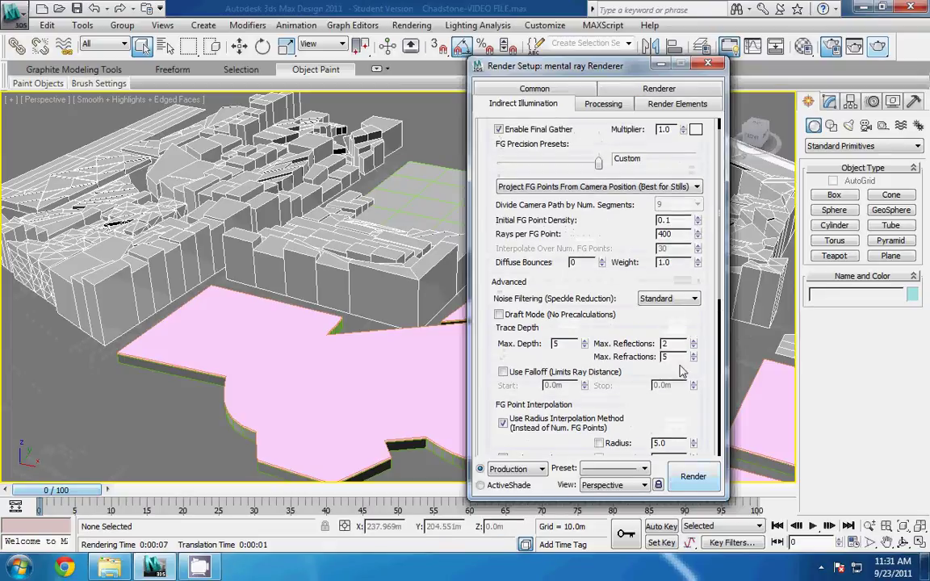
# Step: Render the perspective view with the refined Final Gather settings, and close the rendered image and Render Setup
pyautogui.click(691, 476)
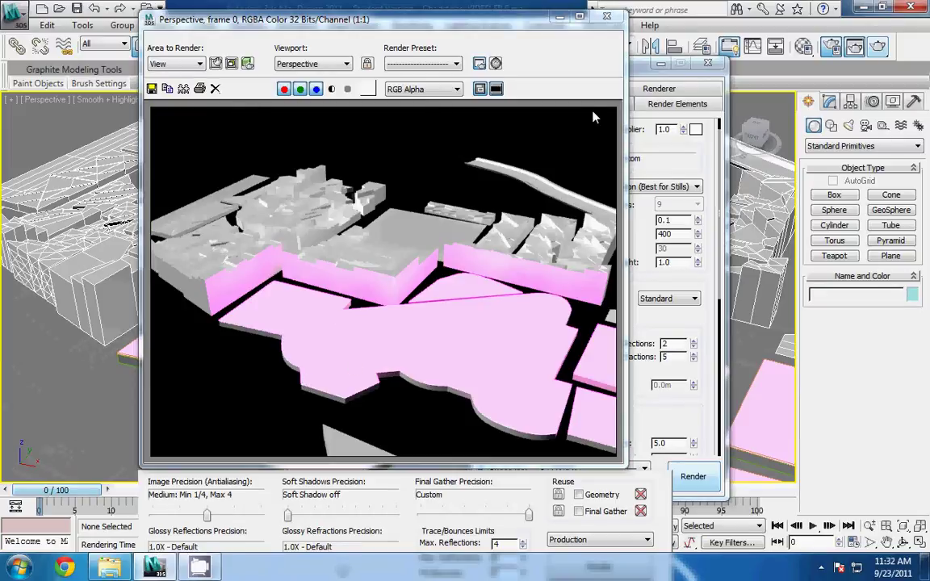
pyautogui.click(607, 16)
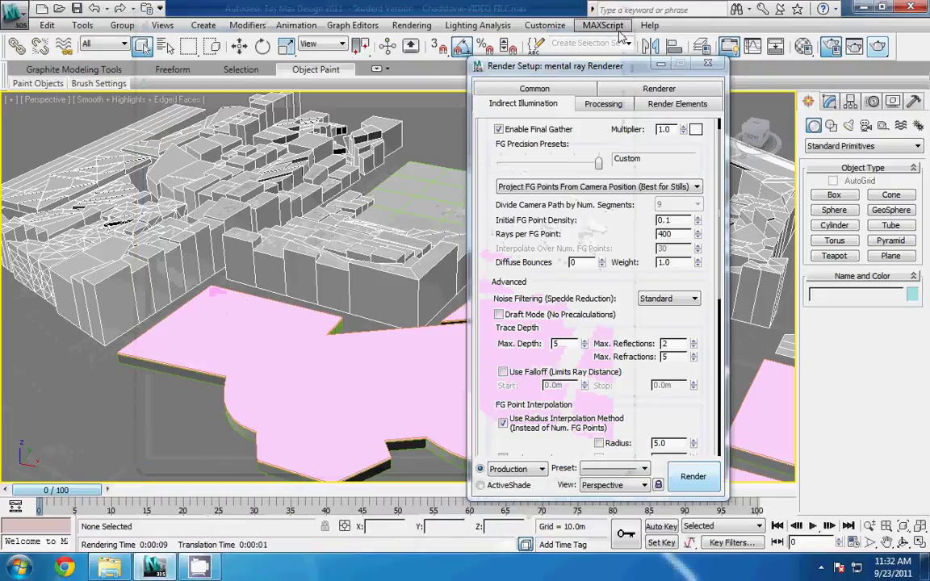
pyautogui.click(716, 63)
# Step: Lower the environment's global lighting level to darken the scene around the glowing slabs, and close the environment settings
pyautogui.scroll(4, 495, 218)
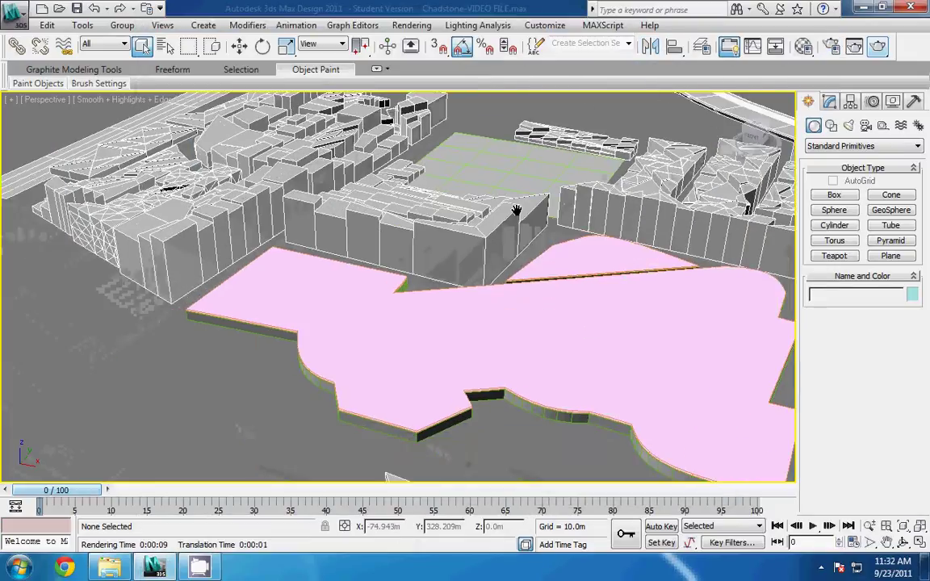
pyautogui.scroll(-3, 495, 218)
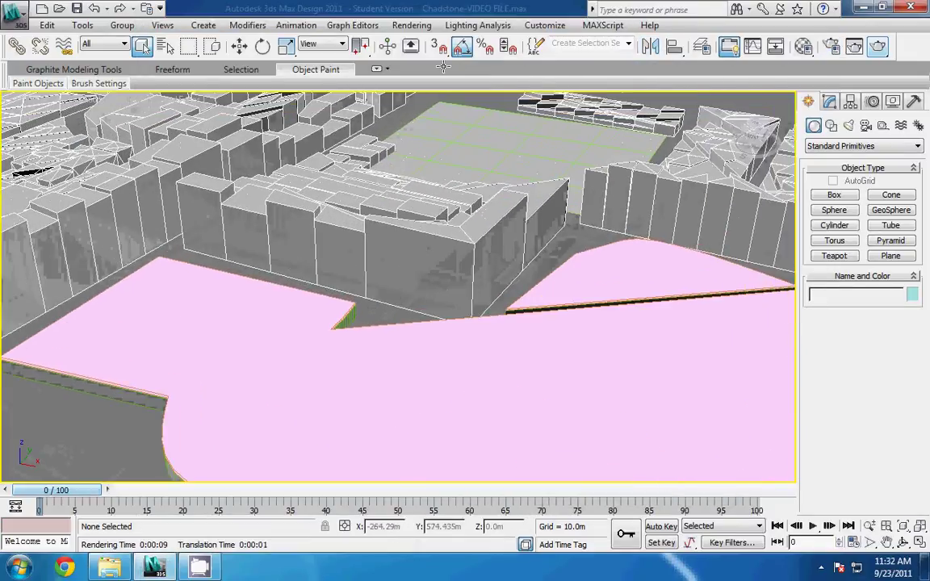
pyautogui.click(415, 26)
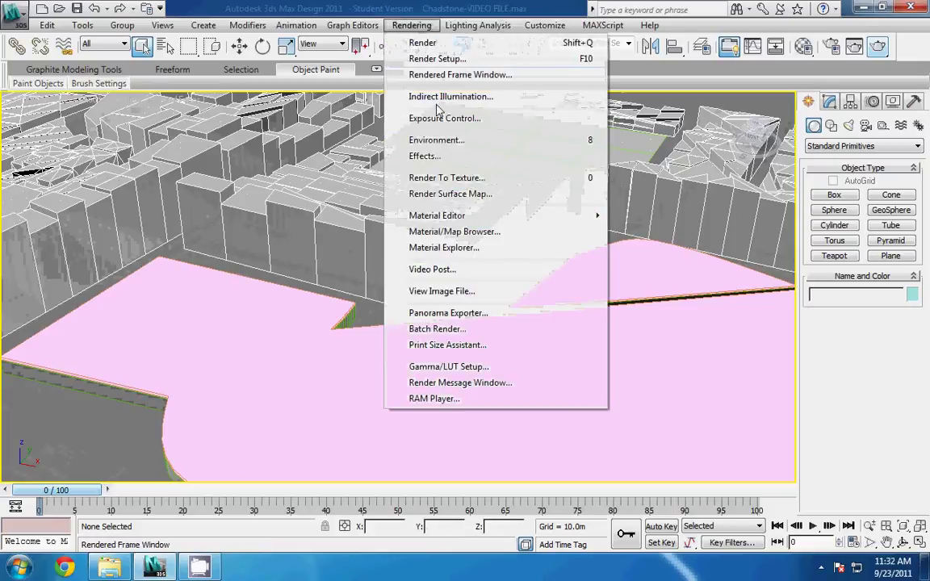
pyautogui.click(406, 140)
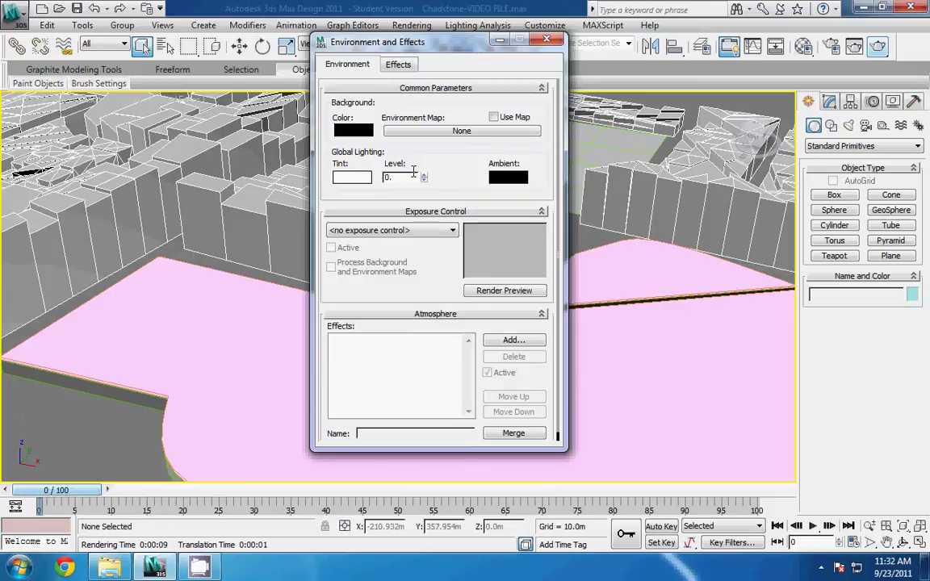
pyautogui.click(547, 39)
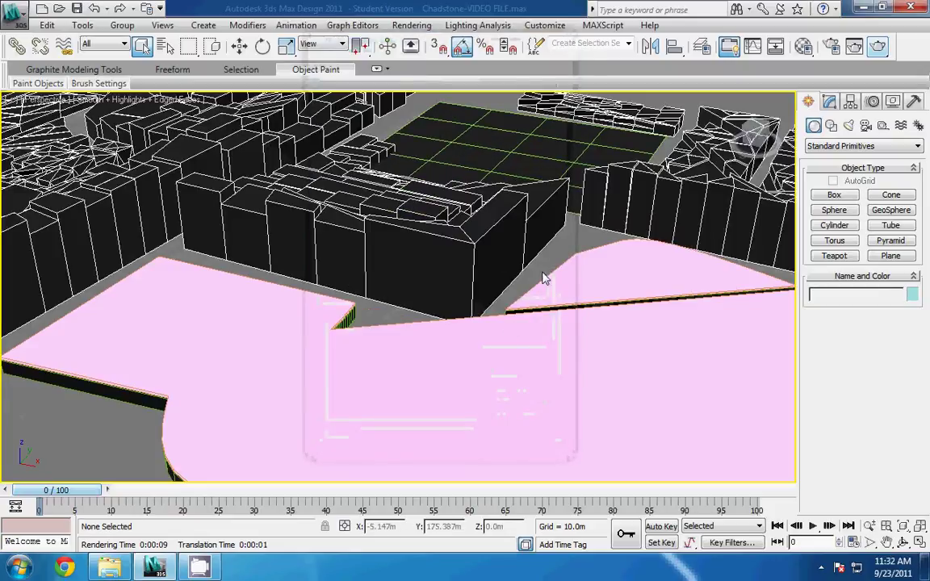
# Step: Render the perspective view to check the slabs' glow under the dimmed global lighting, and close the rendered image
pyautogui.click(882, 49)
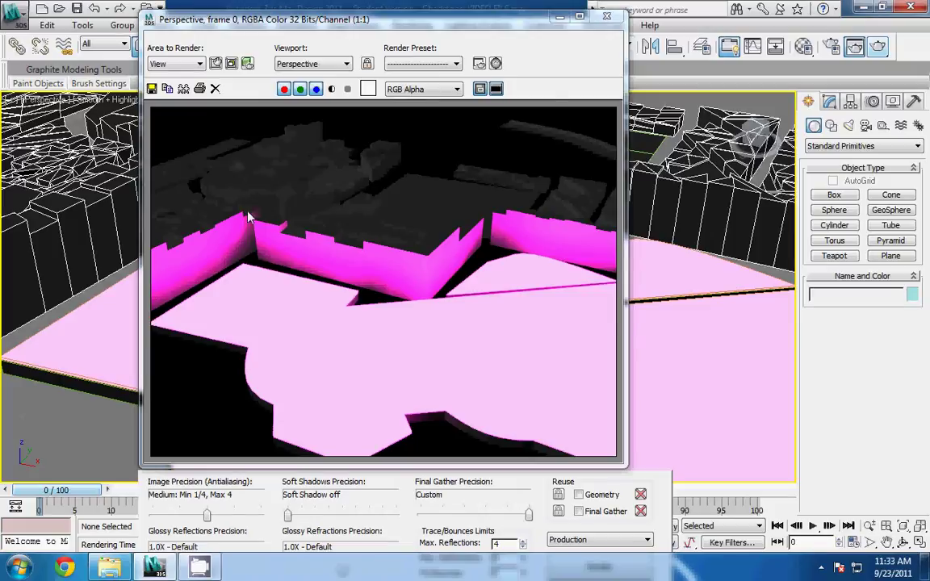
pyautogui.click(609, 20)
pyautogui.keyDown('alt'); pyautogui.moveTo(457, 305); pyautogui.dragTo(430, 389, button='middle'); pyautogui.keyUp('alt')
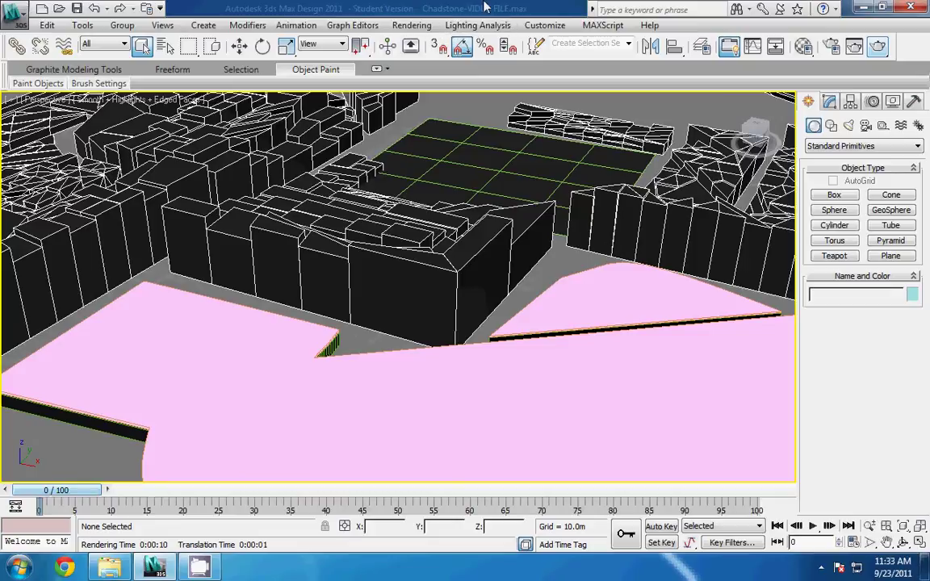
# Step: In the Rendered Frame Window, set Final Gather precision to High and turn glossy reflections and refractions off
pyautogui.click(411, 25)
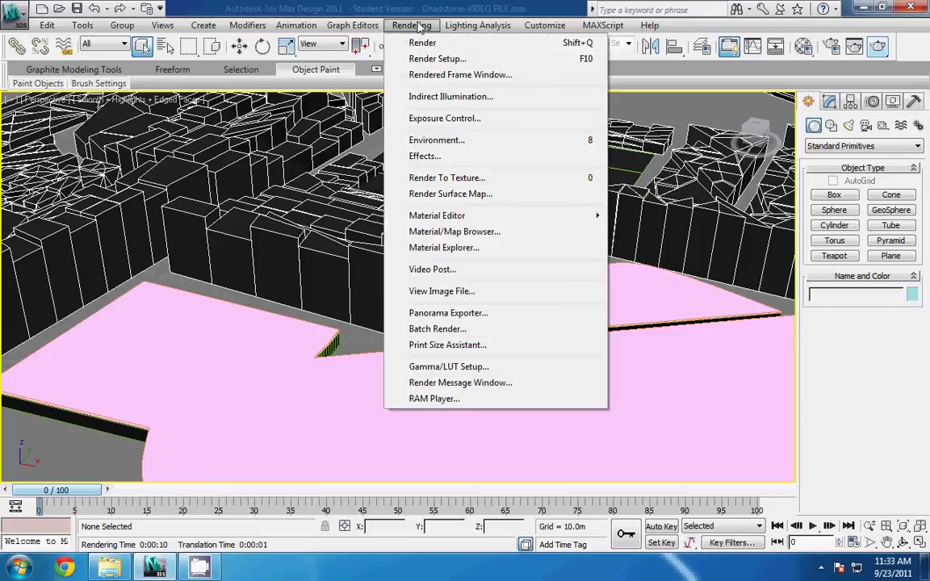
pyautogui.click(444, 75)
pyautogui.moveTo(439, 18); pyautogui.dragTo(429, 0)
pyautogui.moveTo(750, 11); pyautogui.dragTo(598, 19)
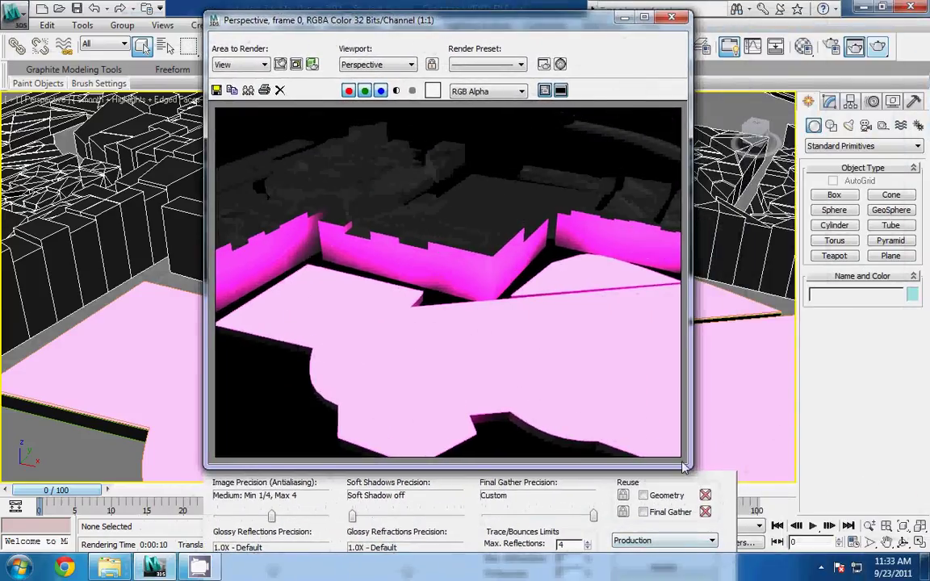
pyautogui.moveTo(685, 463); pyautogui.dragTo(615, 405)
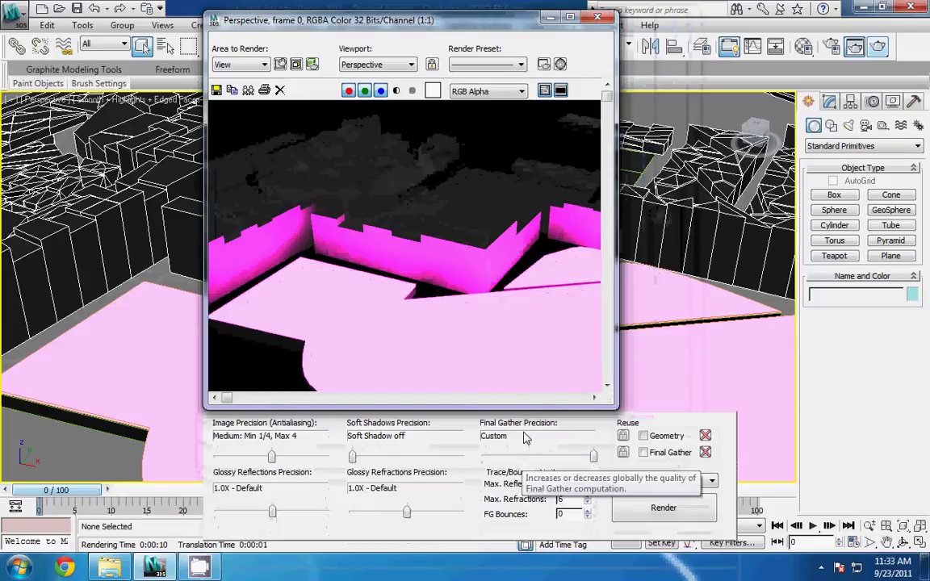
pyautogui.moveTo(591, 457); pyautogui.dragTo(574, 457)
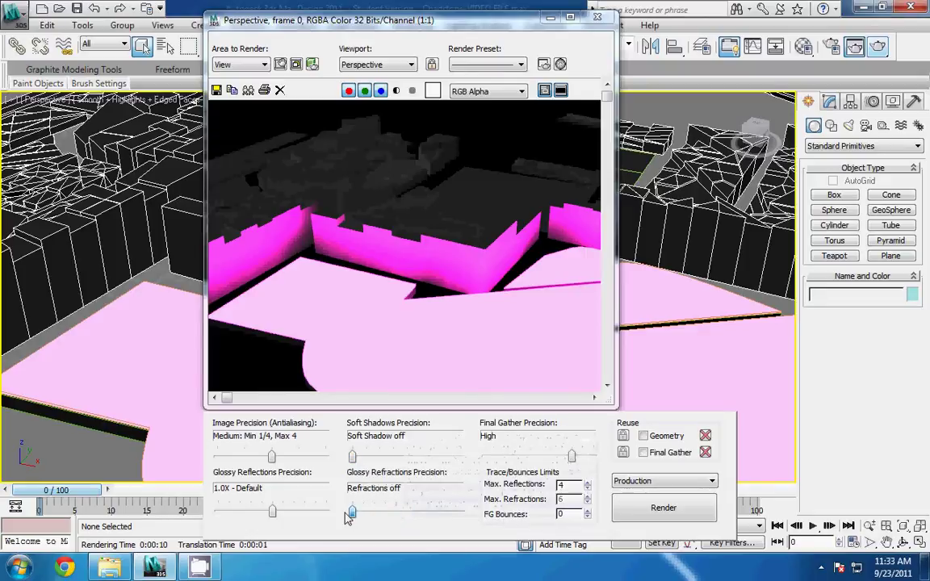
pyautogui.moveTo(271, 515); pyautogui.dragTo(217, 513)
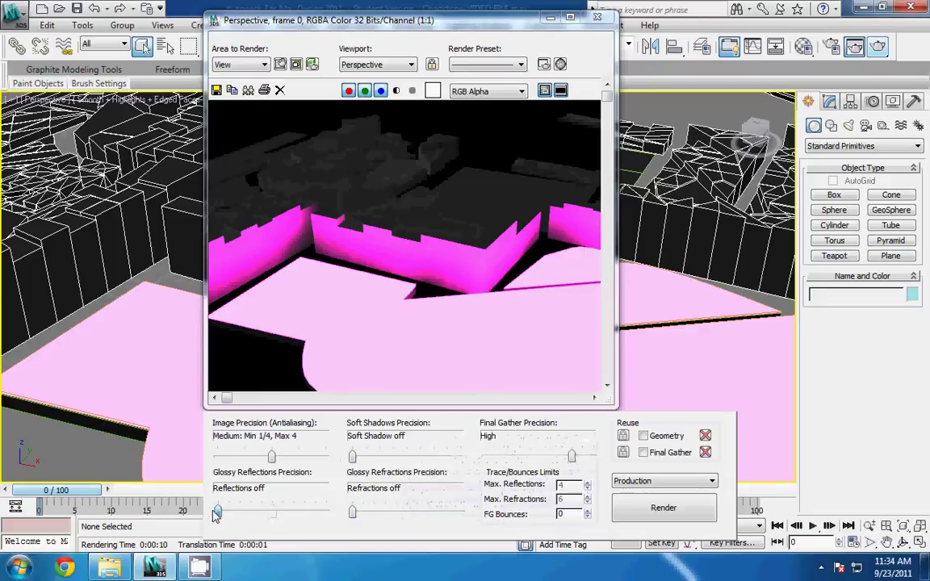
# Step: Start a render with the new precision settings, close its image window and cancel it during the Final Gather pass
pyautogui.click(652, 507)
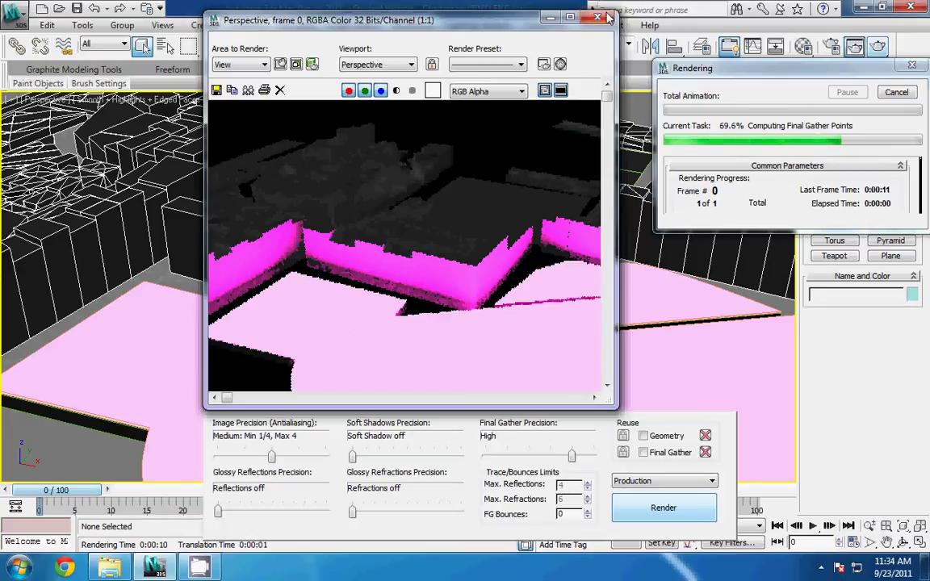
pyautogui.click(598, 17)
pyautogui.click(906, 94)
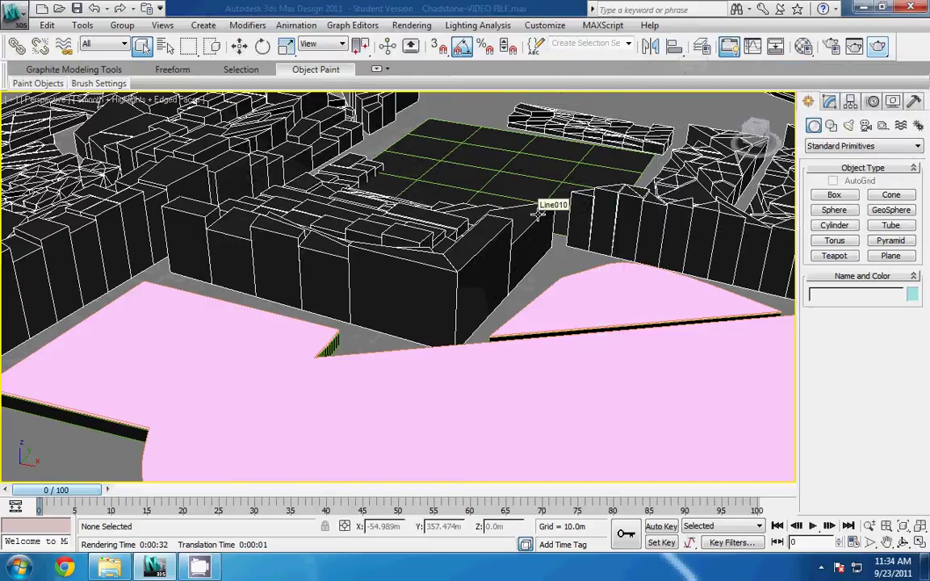
# Step: Unhide the Terrain layer and close the layer manager
pyautogui.click(701, 47)
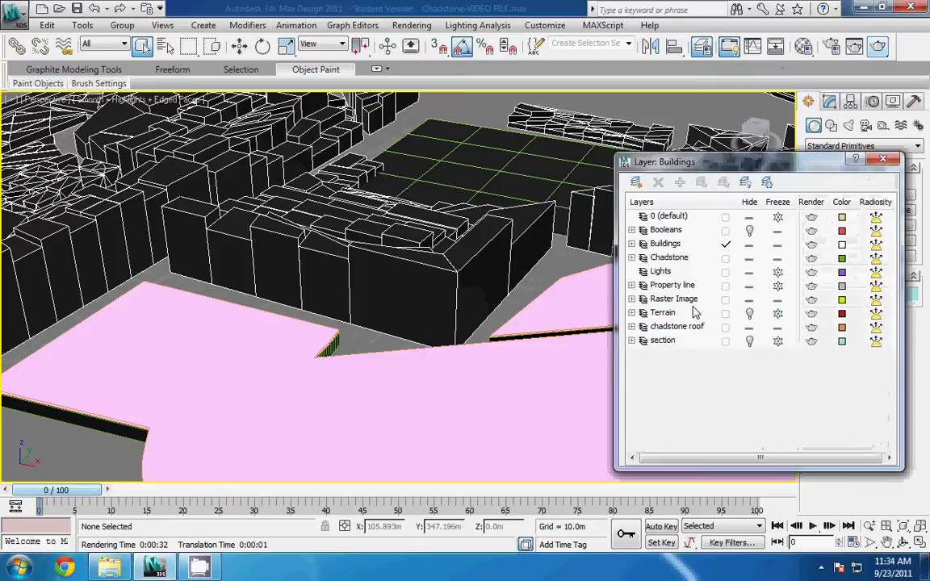
pyautogui.click(749, 313)
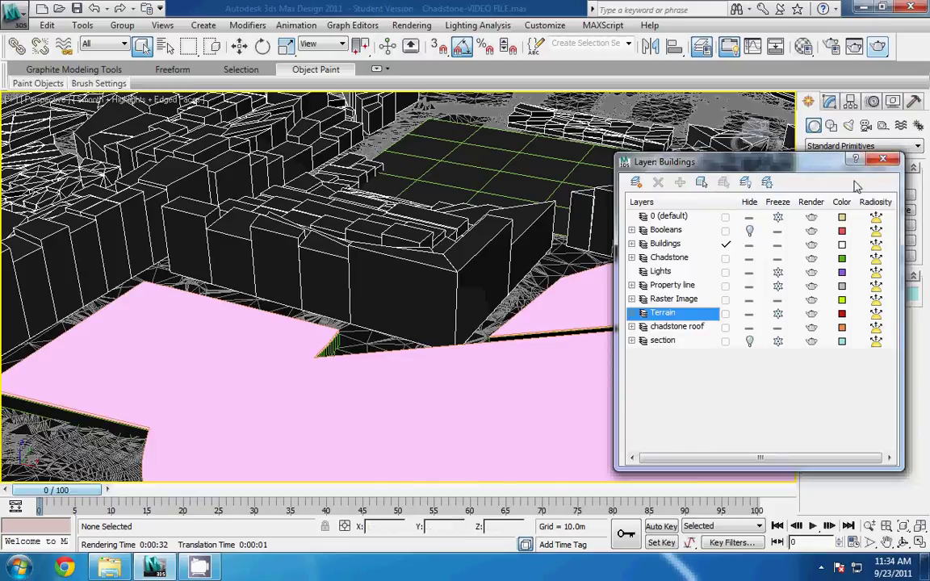
pyautogui.click(701, 47)
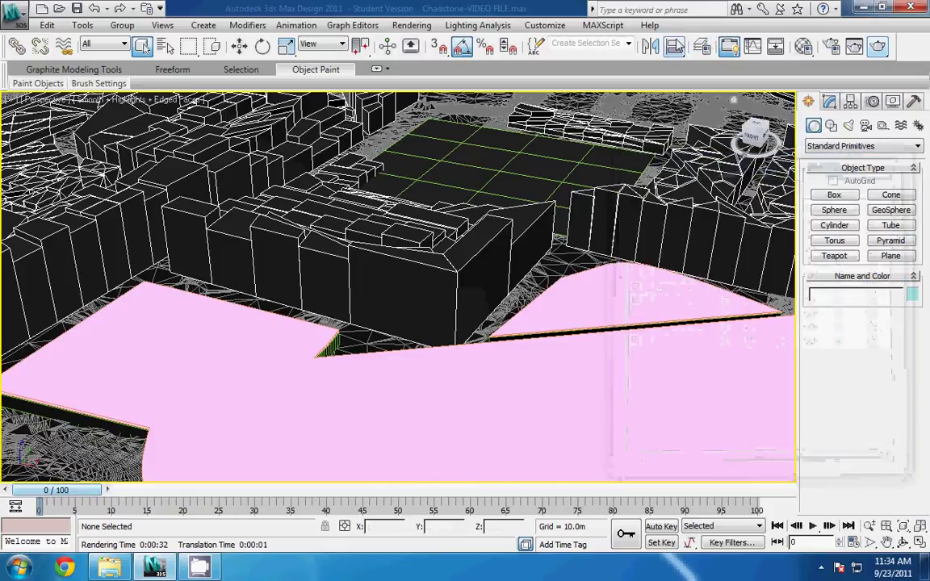
# Step: Start a perspective render with the terrain included, cancel it and close the image
pyautogui.click(880, 47)
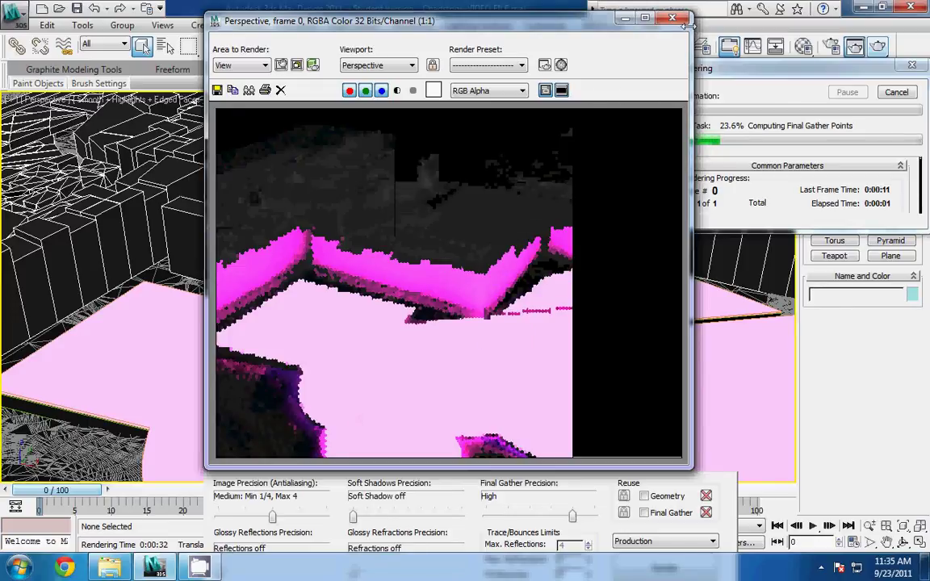
pyautogui.click(893, 91)
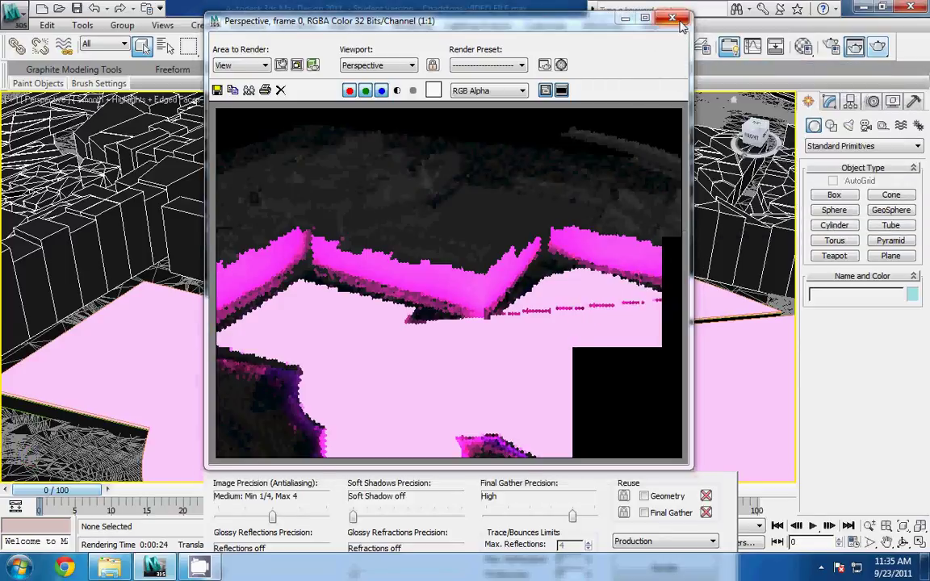
pyautogui.click(672, 18)
# Step: Hide the Terrain layer again and close the layer manager
pyautogui.click(701, 46)
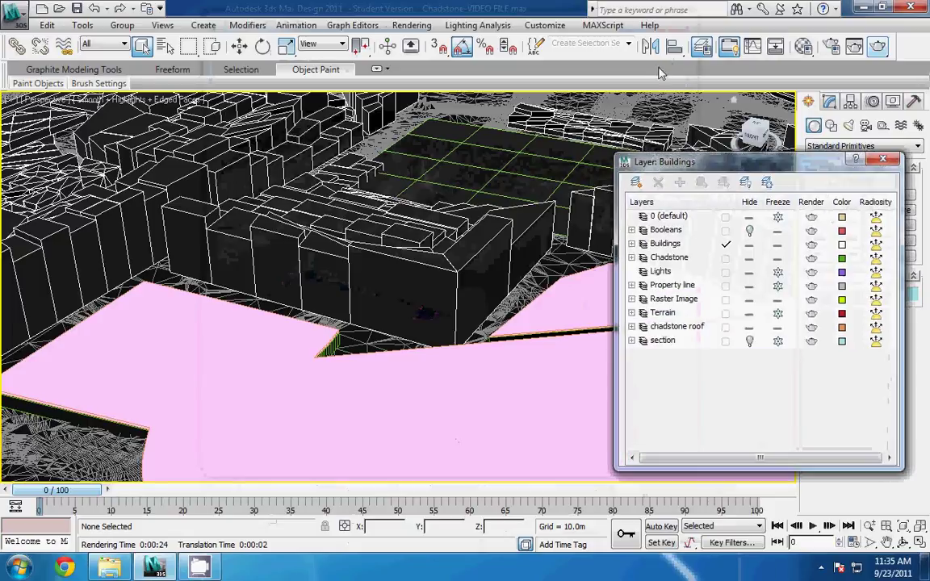
pyautogui.click(749, 315)
pyautogui.click(887, 163)
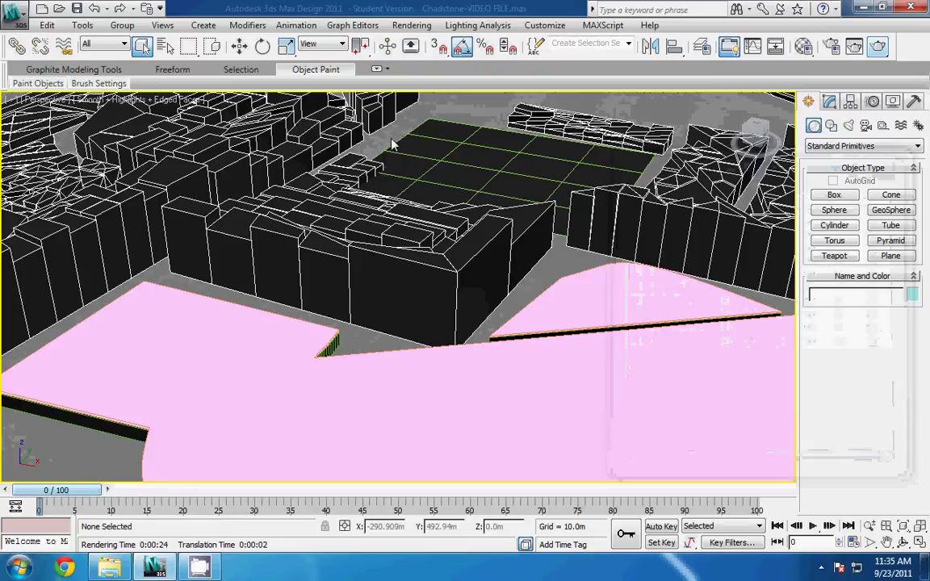
# Step: Copy the glowing magenta material into the adjacent sample slot and name the copy Material #25
pyautogui.scroll(-5, 393, 143)
pyautogui.scroll(3, 404, 242)
pyautogui.scroll(4, 407, 277)
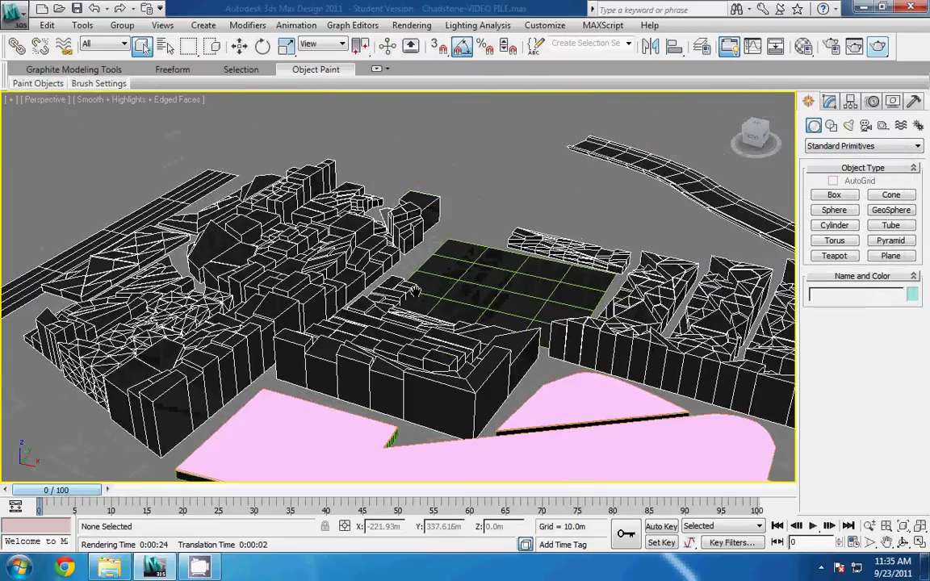
pyautogui.moveTo(495, 287); pyautogui.dragTo(536, 184, button='middle')
pyautogui.scroll(5, 536, 184)
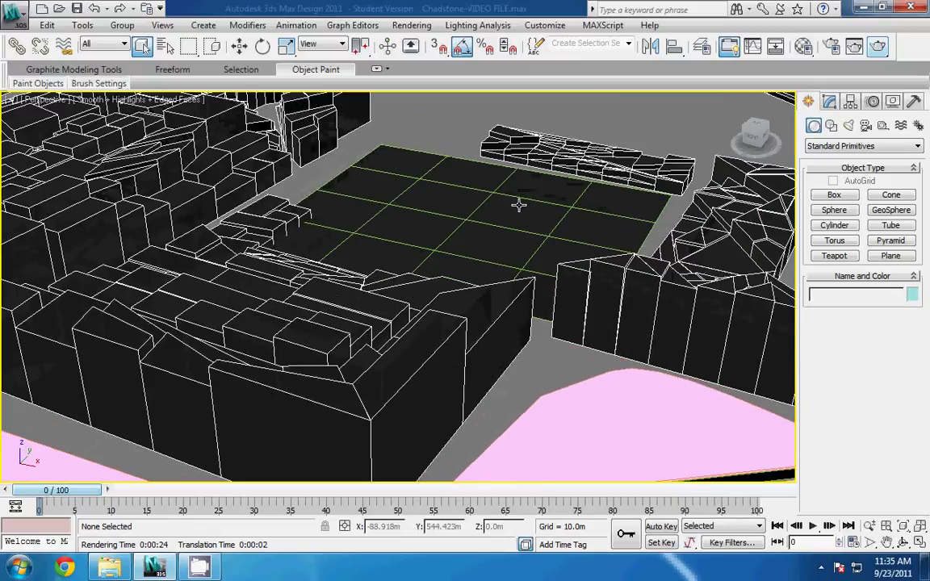
pyautogui.scroll(-3, 513, 181)
pyautogui.press('m')
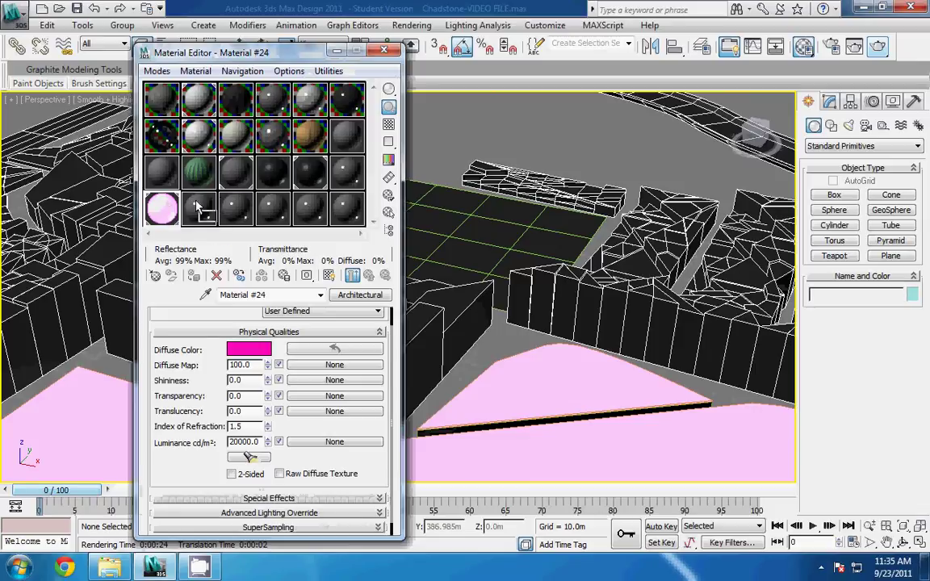
pyautogui.moveTo(198, 206); pyautogui.dragTo(198, 207)
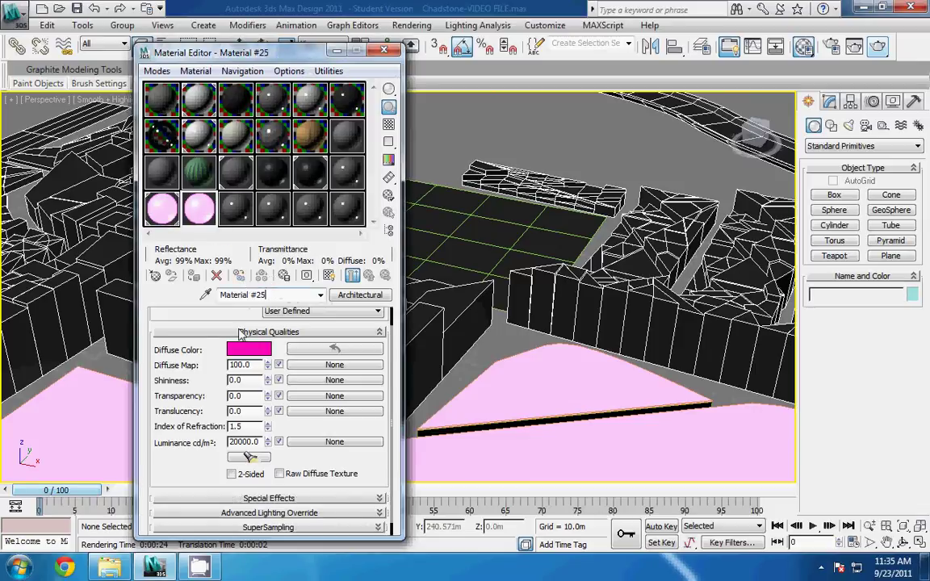
# Step: Change Material #25's diffuse color to bright green, apply it to the flat gridded slab behind the buildings, and close the Material Editor
pyautogui.click(243, 351)
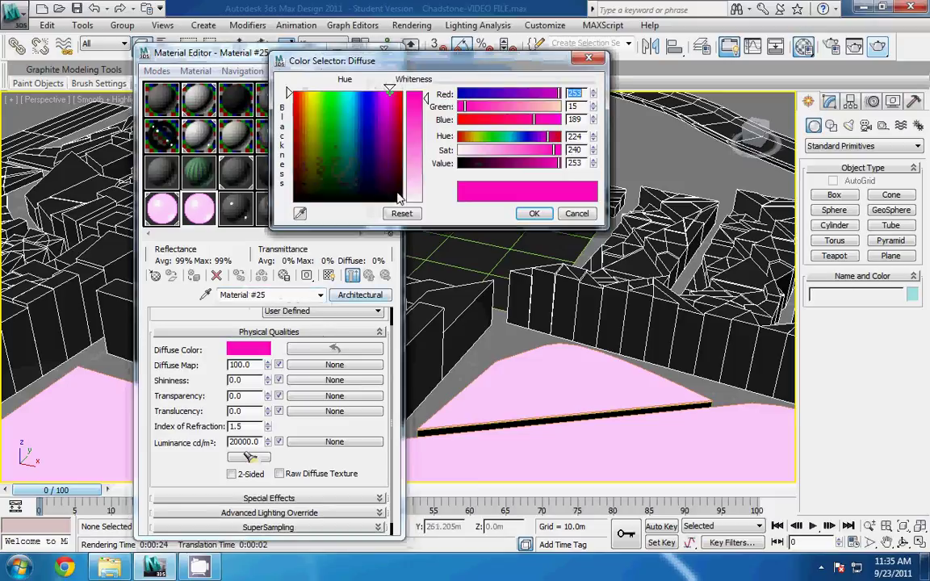
pyautogui.click(324, 95)
pyautogui.click(536, 214)
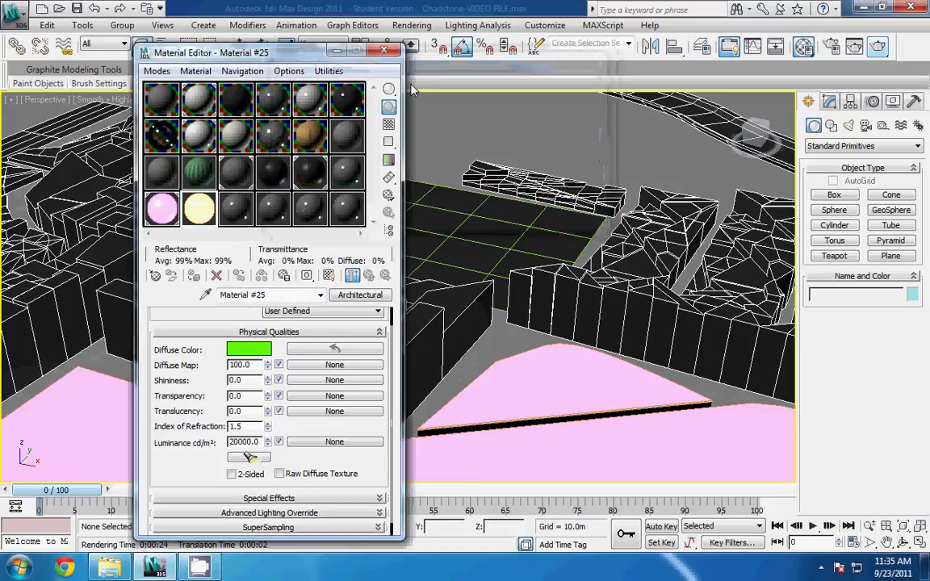
pyautogui.moveTo(198, 209); pyautogui.dragTo(421, 236)
pyautogui.click(384, 51)
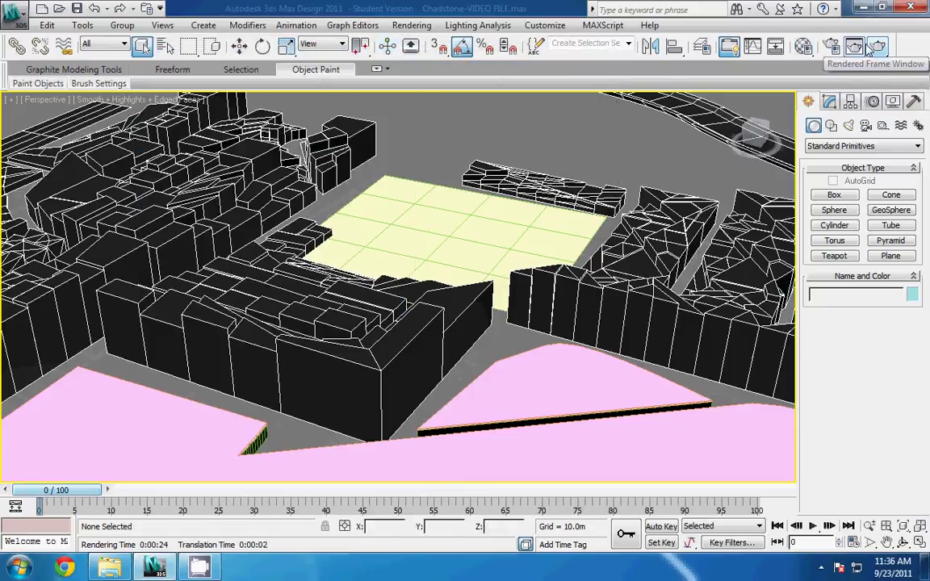
# Step: Render the perspective view to preview the green and magenta glow together, and cancel during the Final Gather pass
pyautogui.click(877, 48)
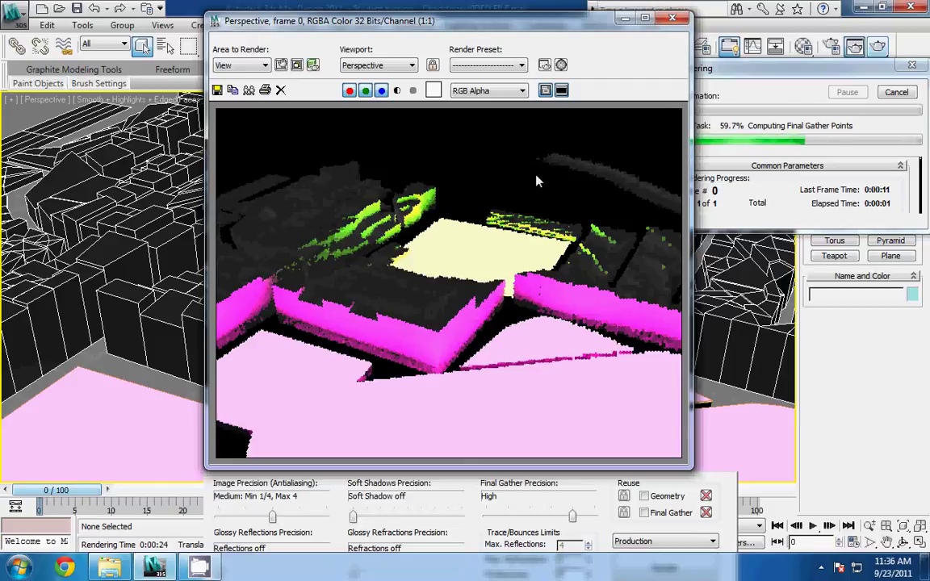
pyautogui.click(896, 92)
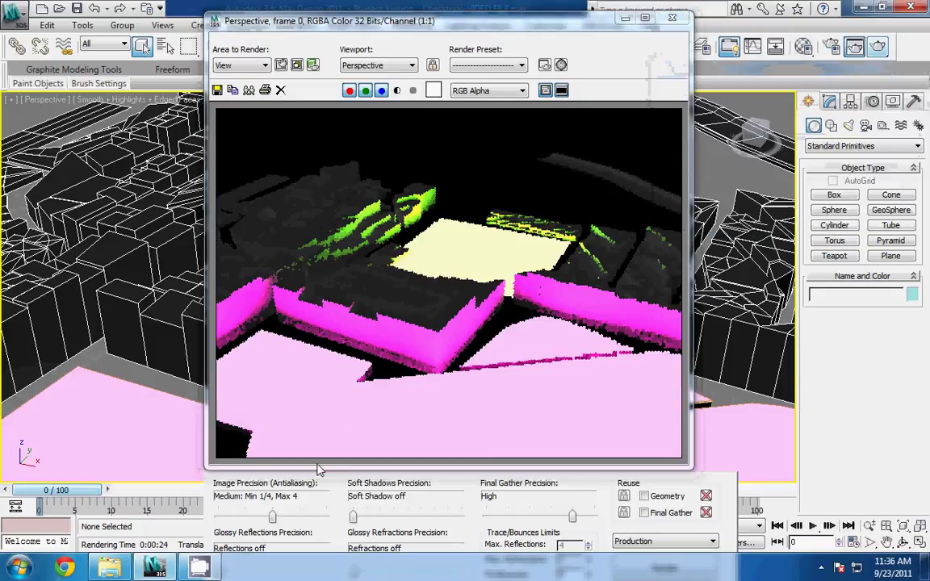
pyautogui.moveTo(202, 570)
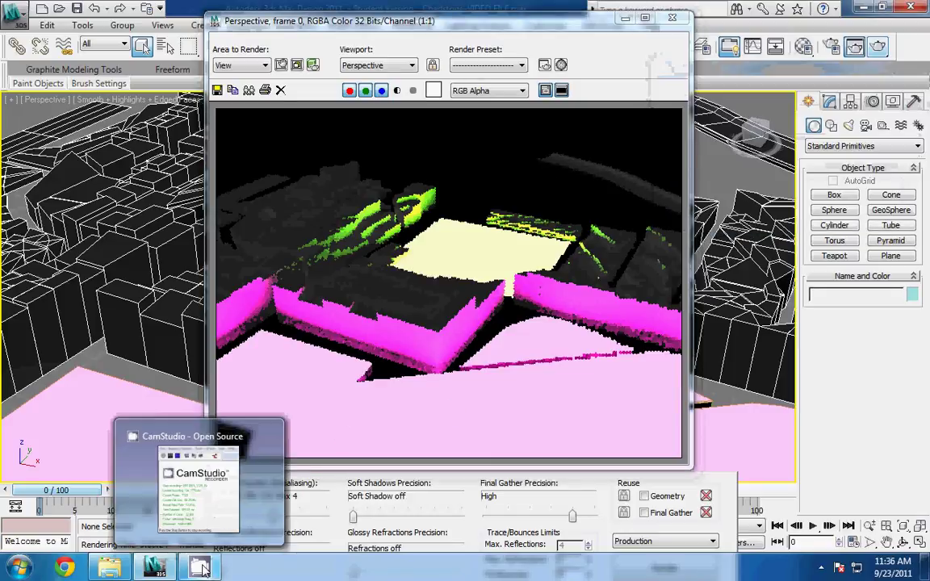